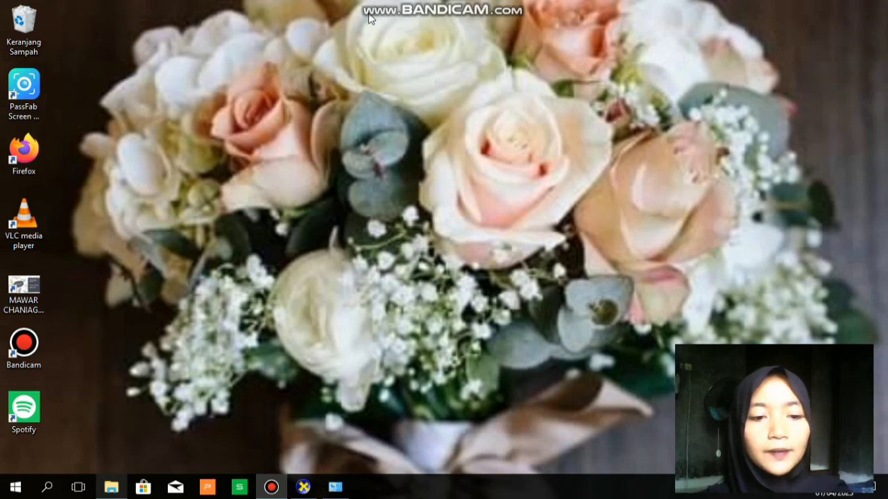
Run dxdiag from the Windows Run box to launch the DirectX Diagnostic Tool
key(super+r)
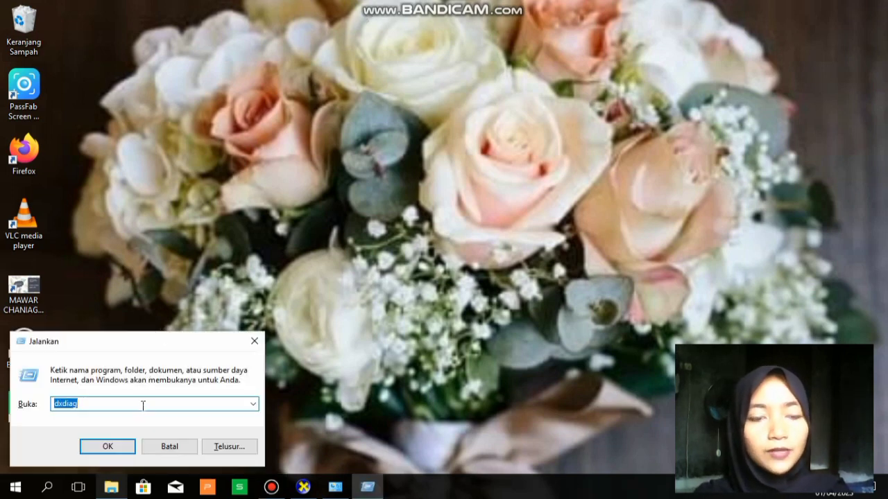
text(d)
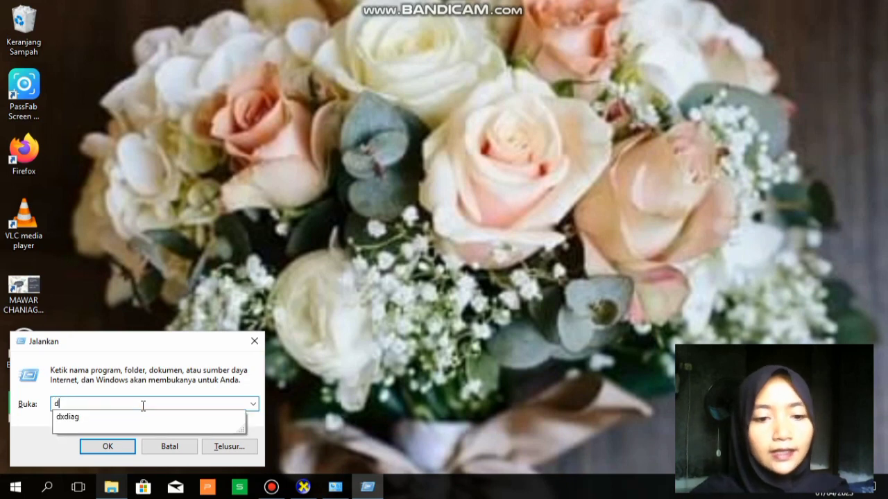
text(xd)
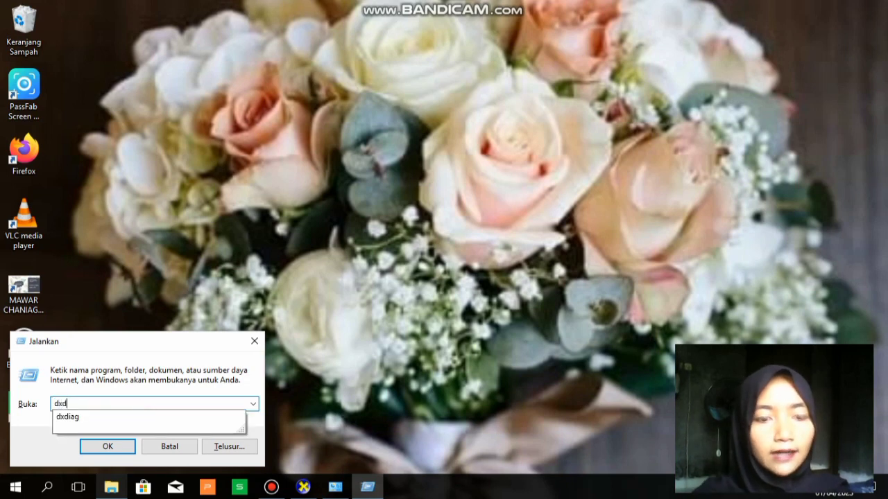
click(103, 419)
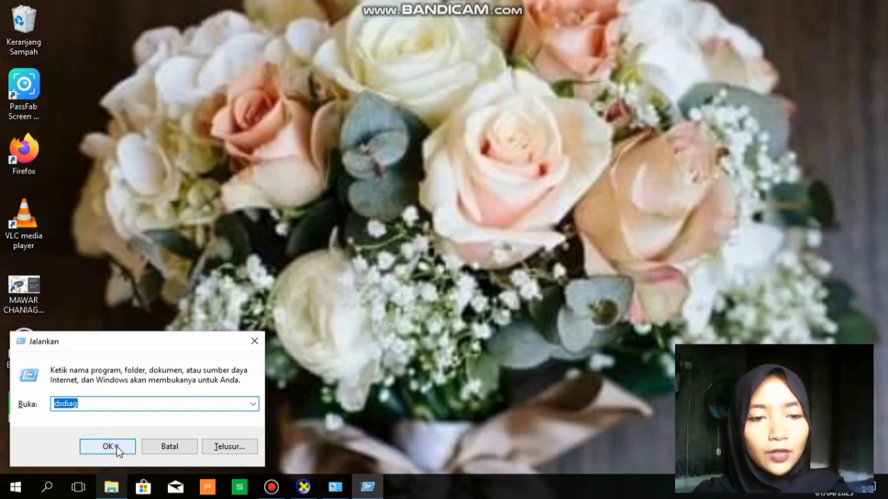
click(117, 448)
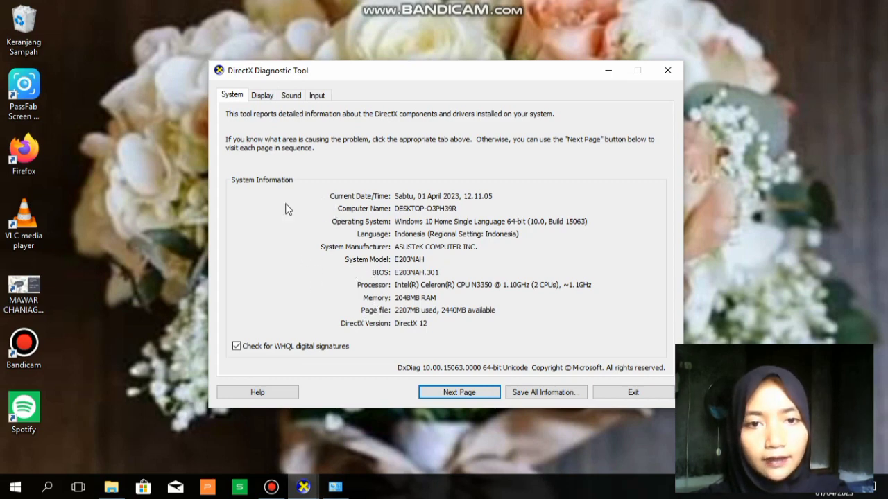
Review the Display, Sound and Input tabs, return to System, then minimize the diagnostic tool
click(264, 98)
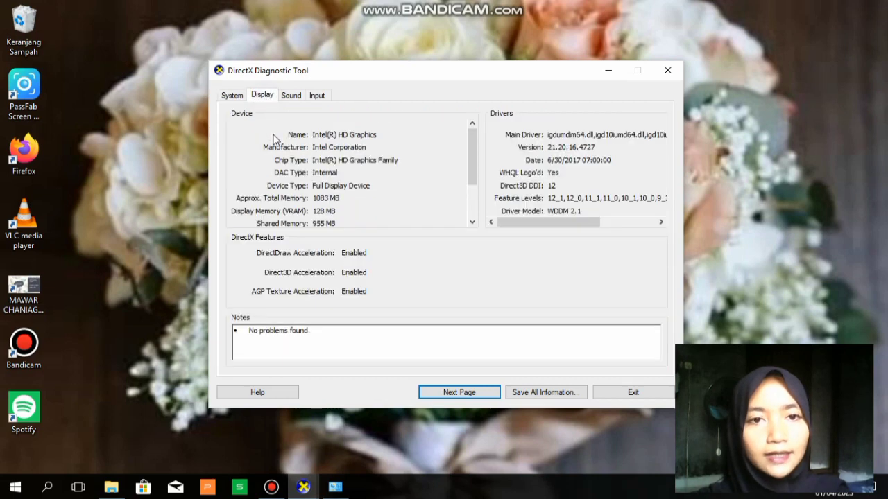
click(291, 95)
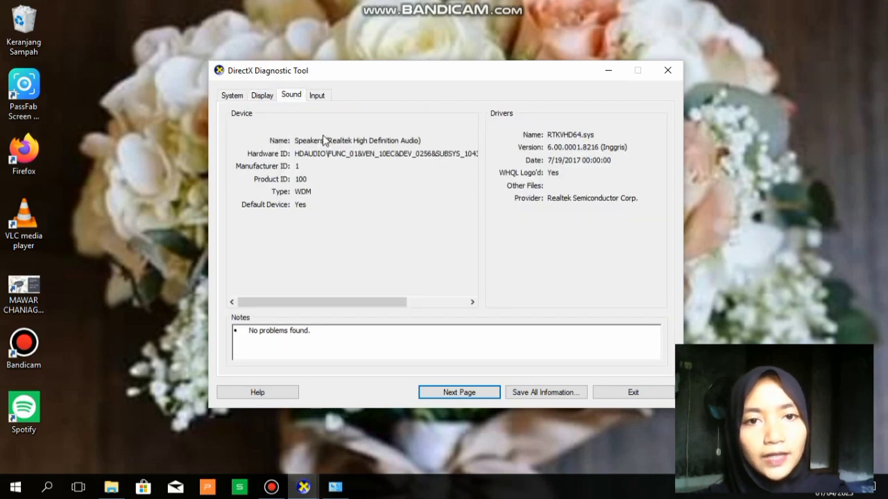
click(318, 97)
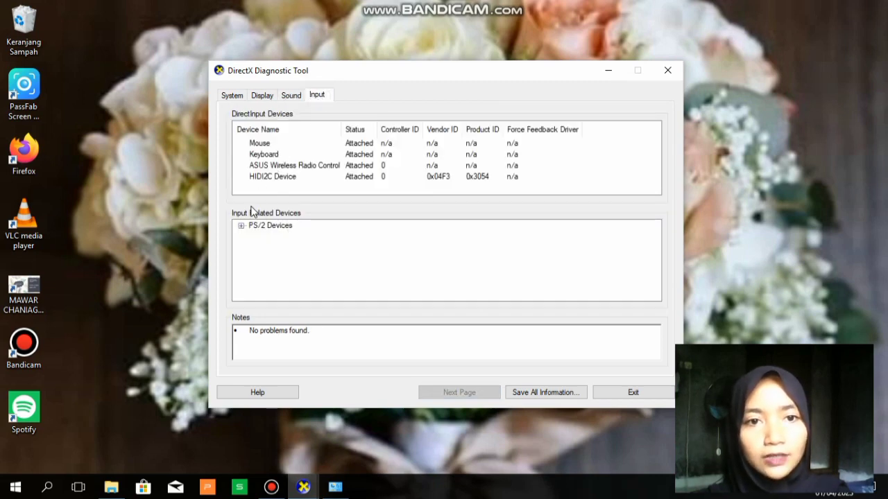
click(233, 95)
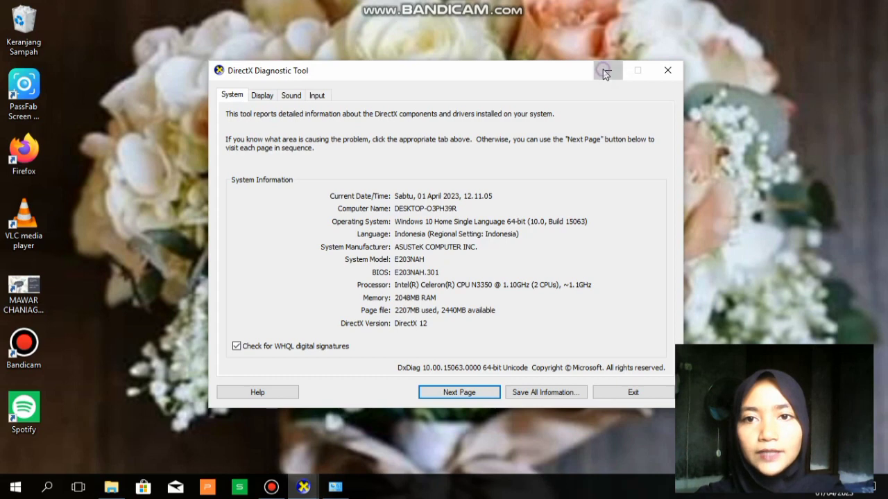
click(603, 72)
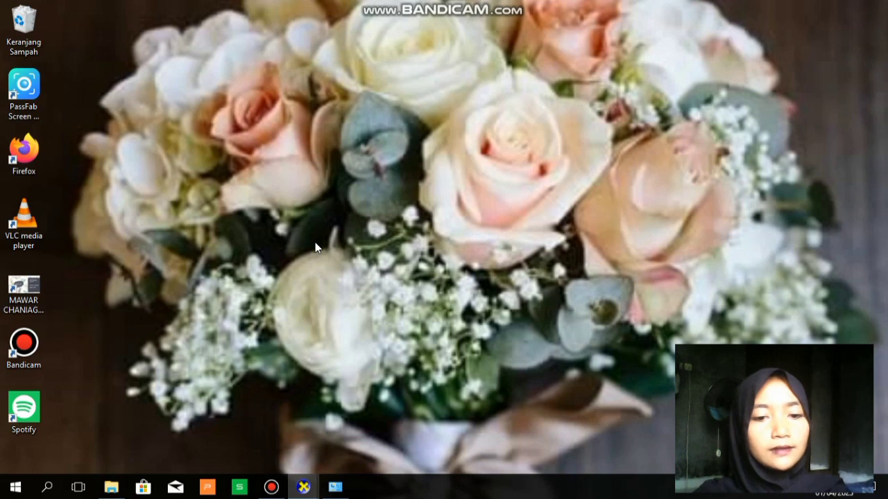
Search 'pan' in Windows search and open Panel Kontrol
key(super+x)
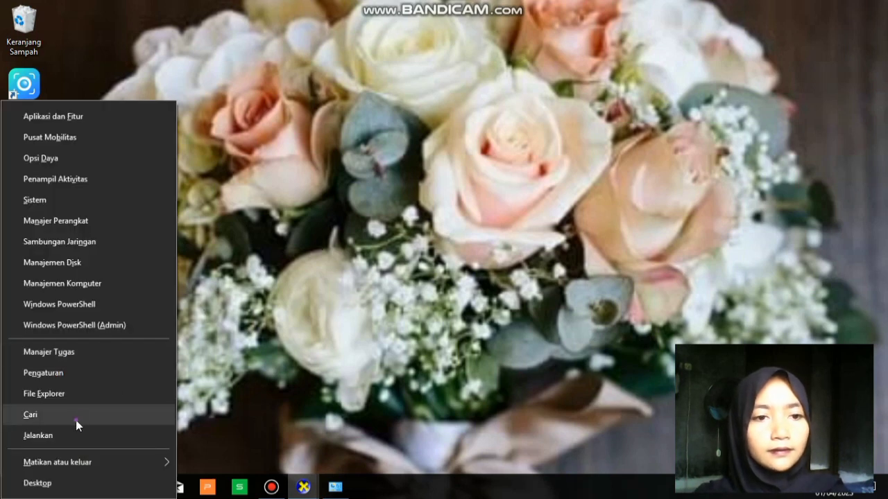
key(Escape)
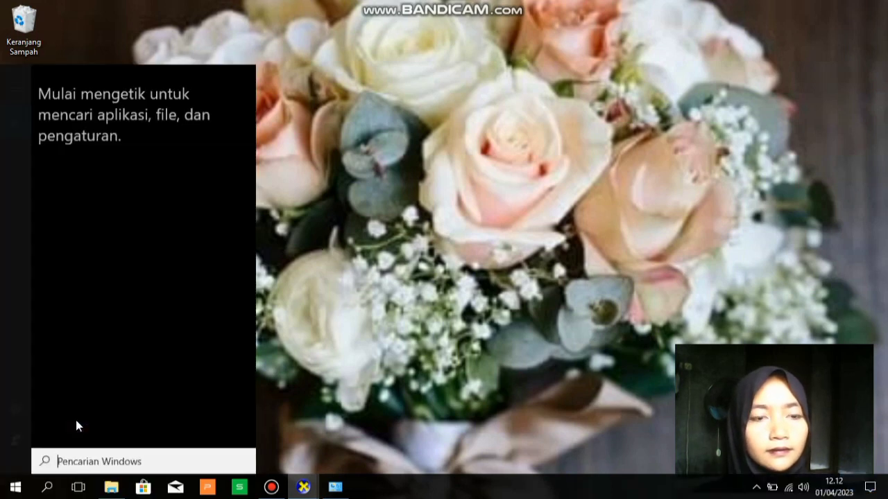
text(pan)
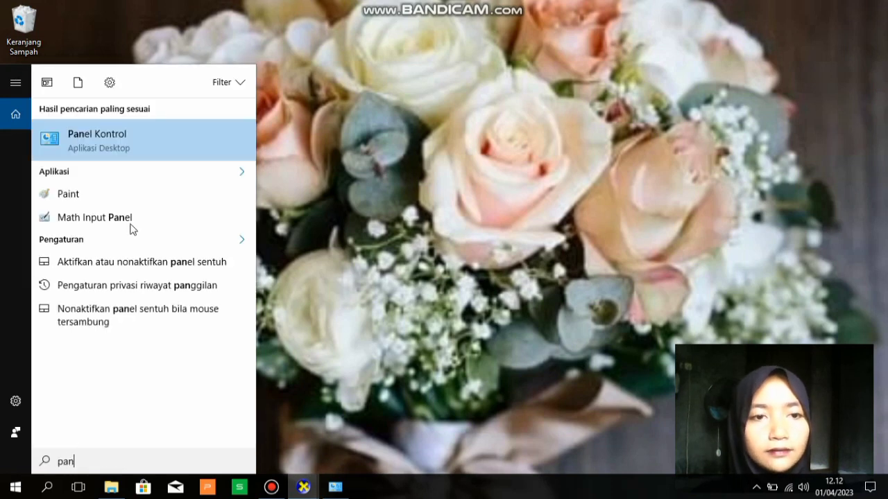
click(107, 143)
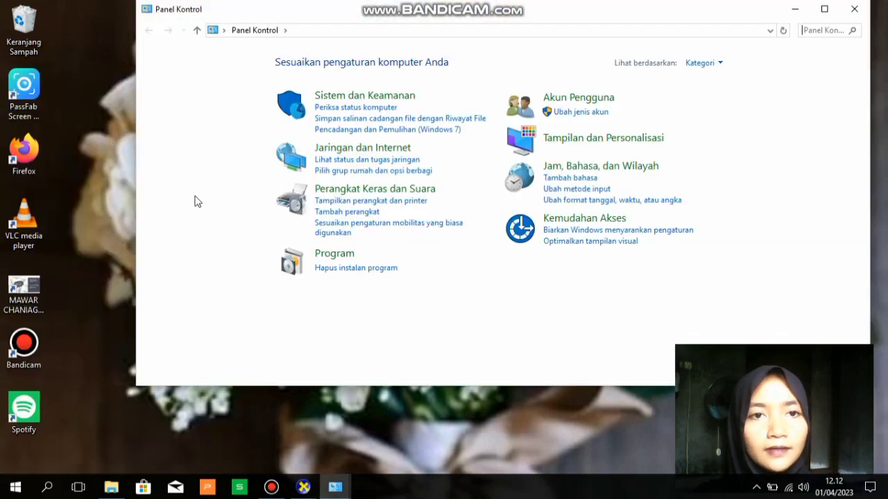
View Perangkat dan Printer under Perangkat Keras dan Suara, then minimize Control Panel
click(362, 191)
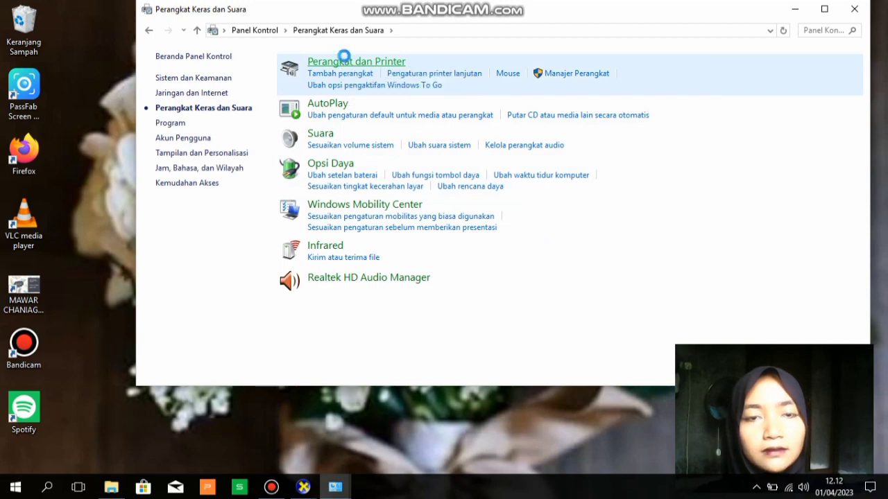
click(345, 61)
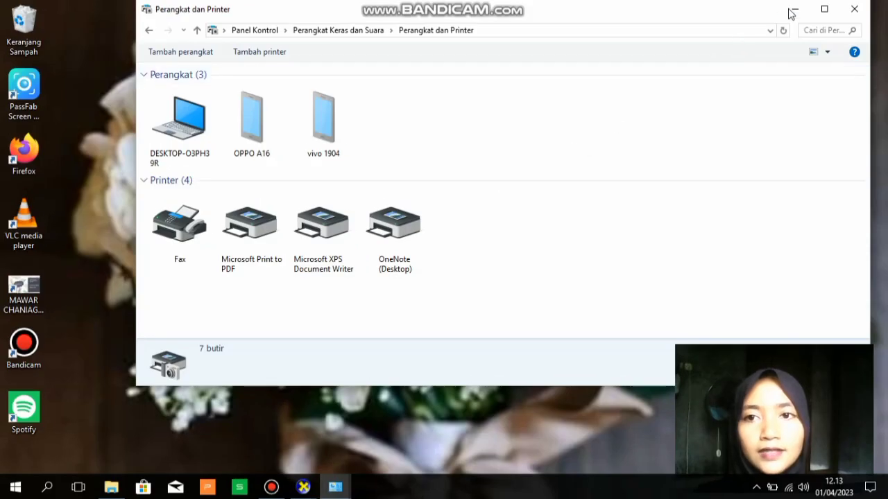
click(794, 13)
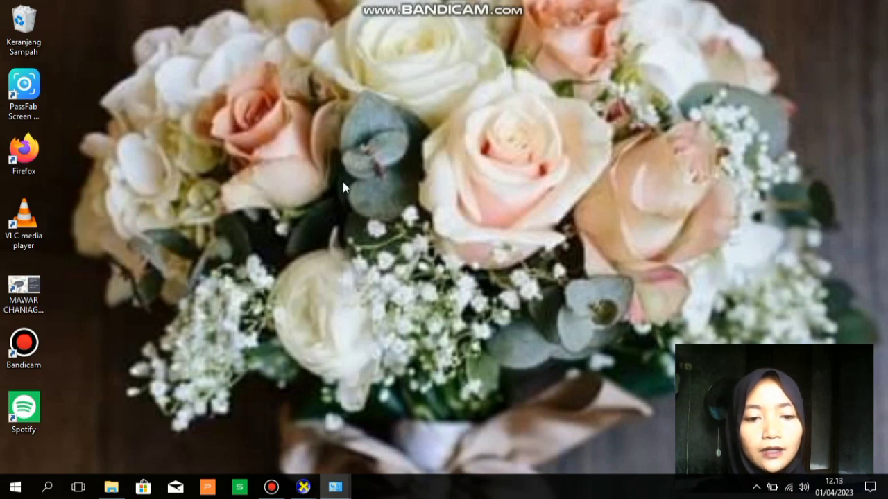
Search 'pa', open Panel Kontrol, and go to Jaringan dan Internet > Network and Sharing Center
key(super+x)
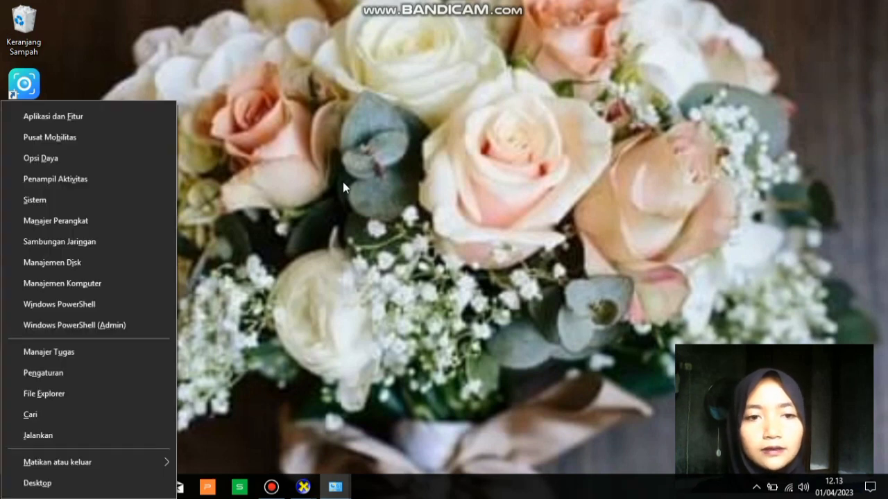
click(87, 415)
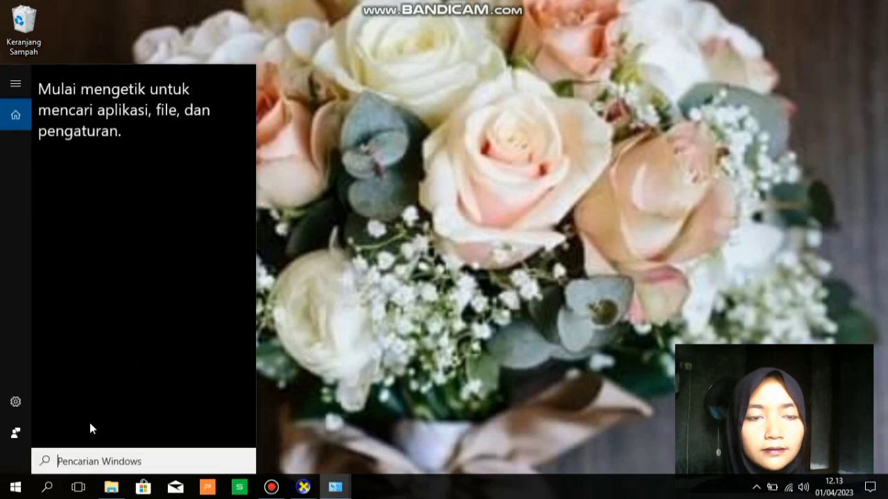
text(p)
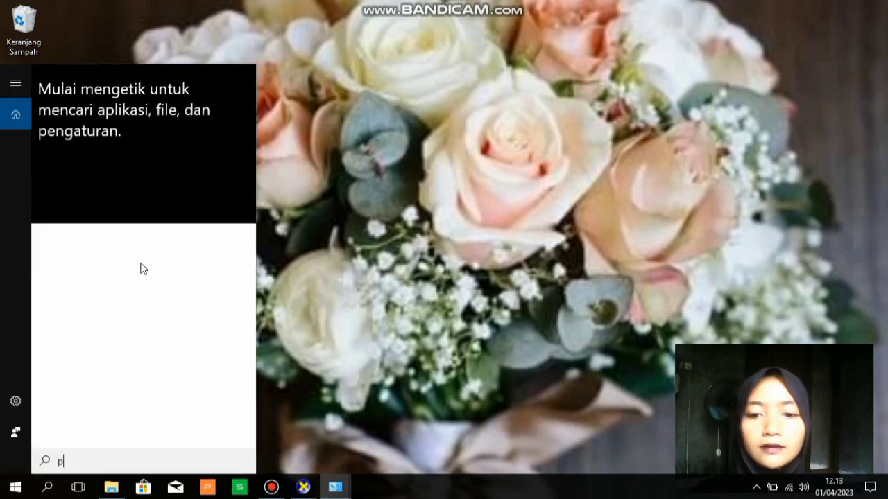
text(a)
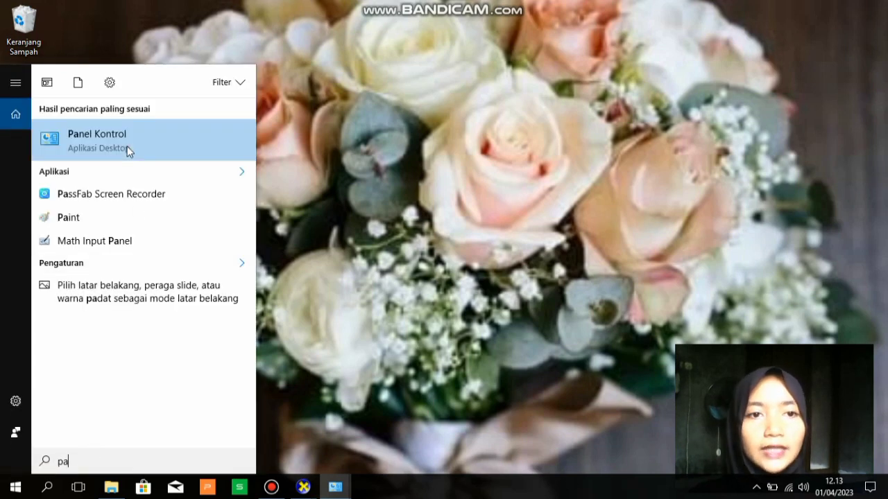
click(128, 148)
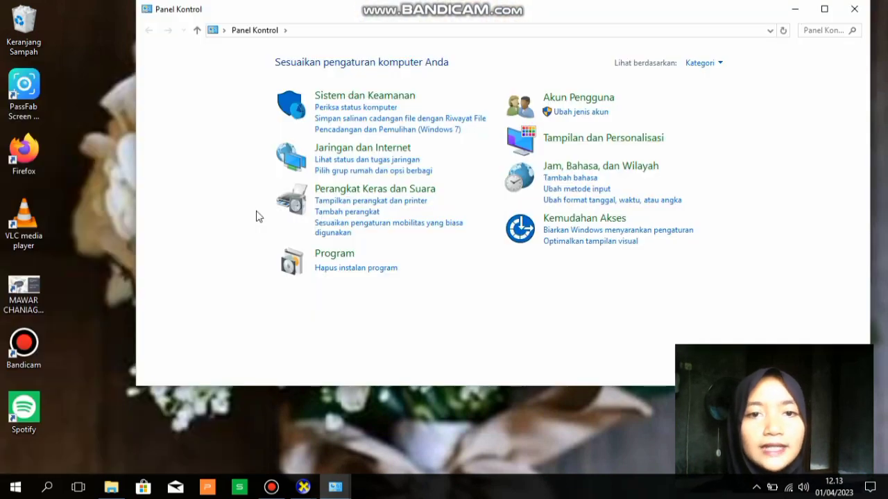
click(354, 150)
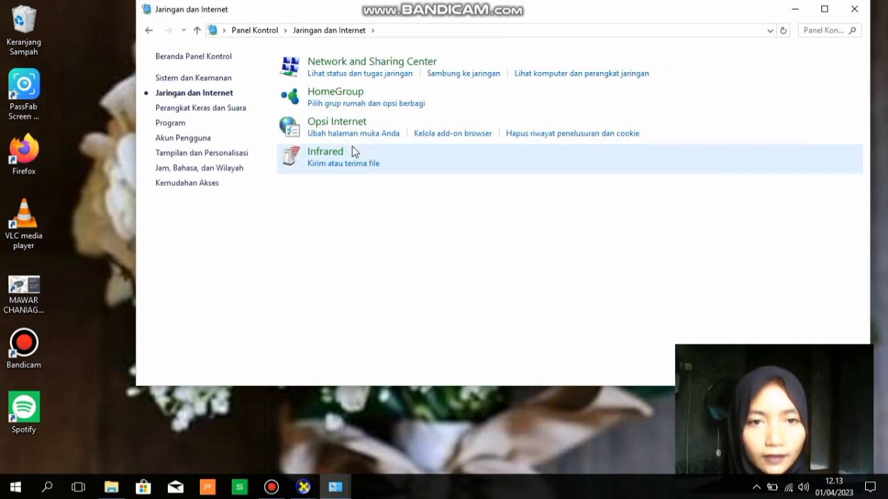
click(352, 68)
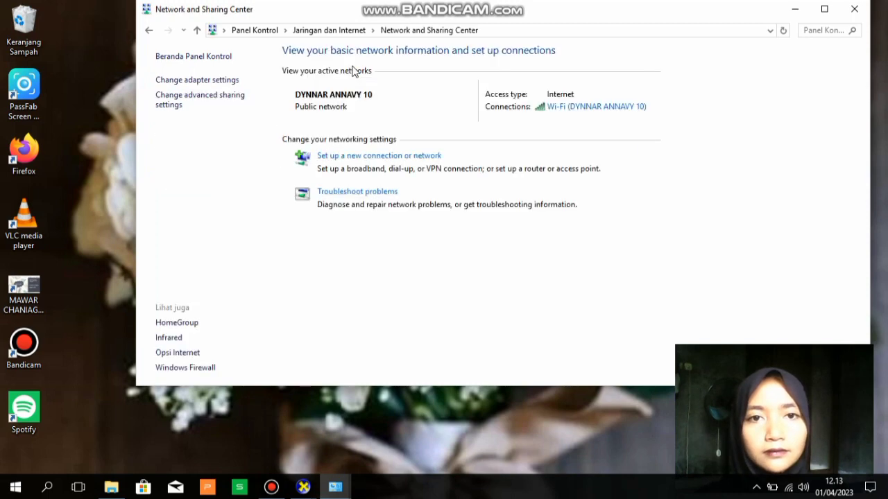
Reveal the Wi-Fi security key via Wireless Properties > Security > Show characters
click(577, 111)
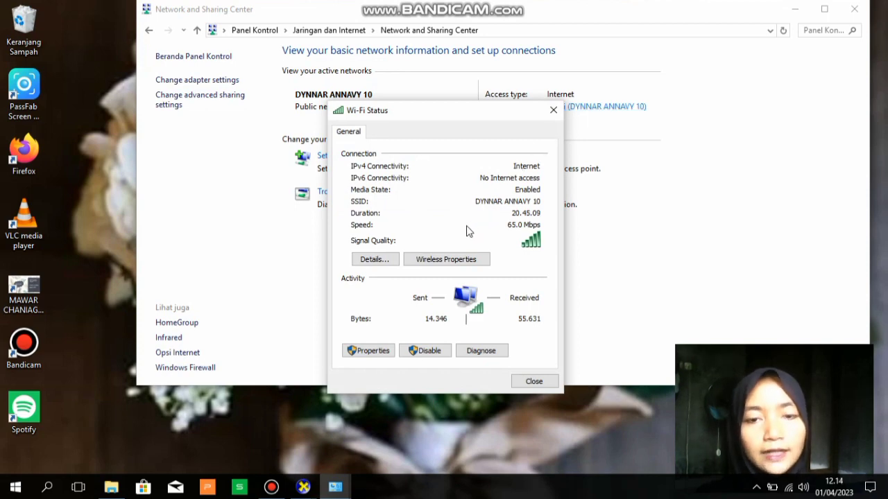
click(440, 260)
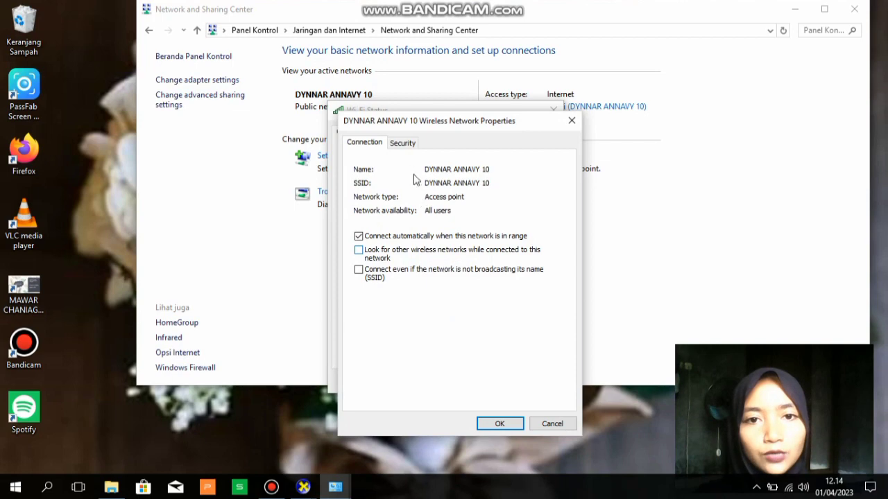
click(406, 145)
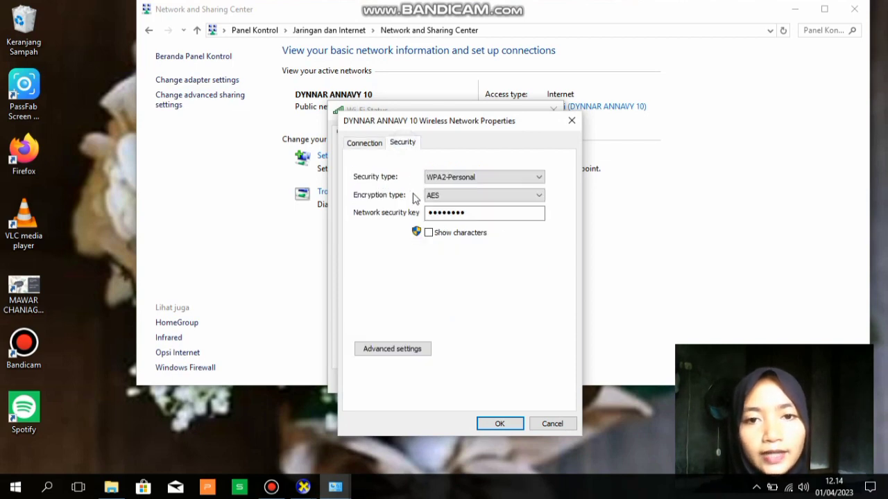
click(429, 236)
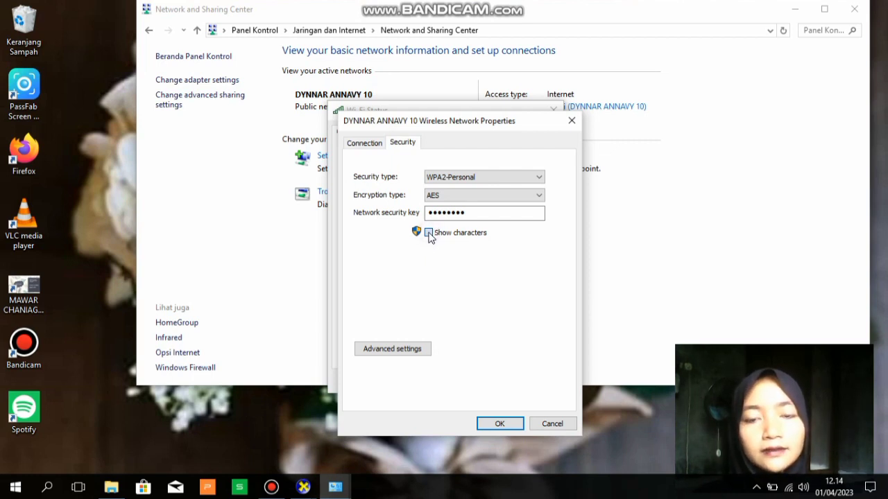
click(429, 234)
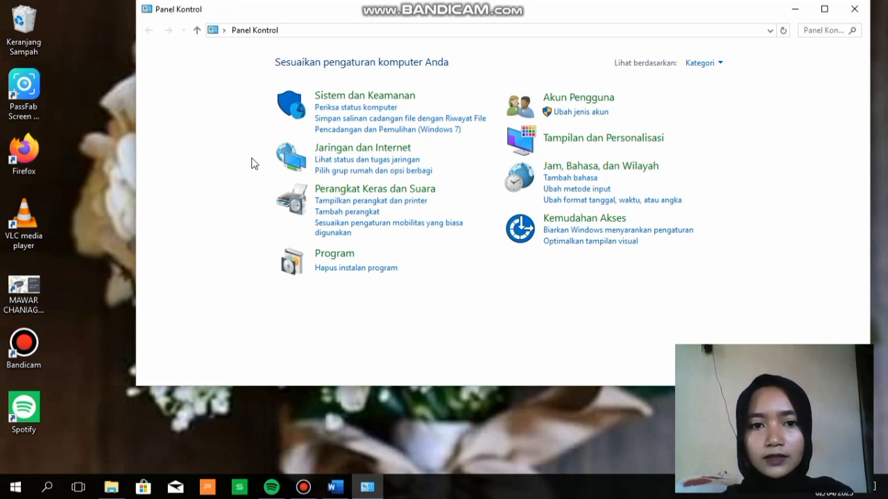
Open Program dan Fitur and filter the Terinstal di column to 1 April 2023
click(338, 258)
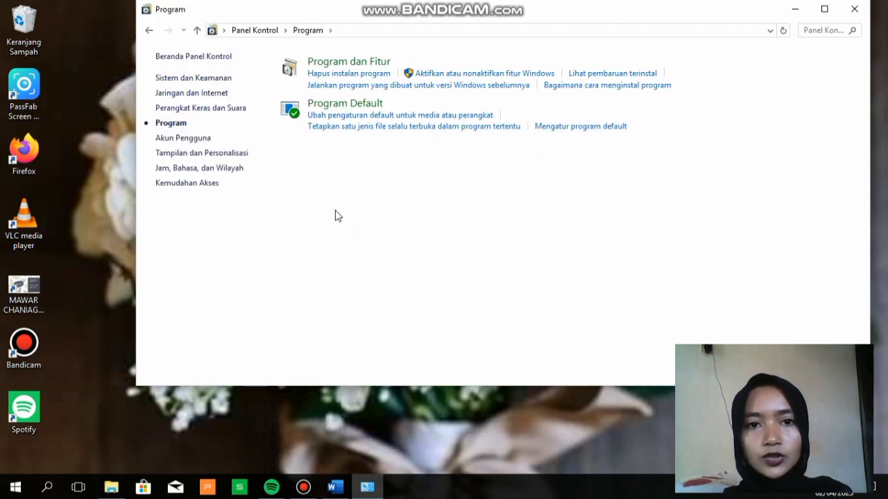
click(351, 62)
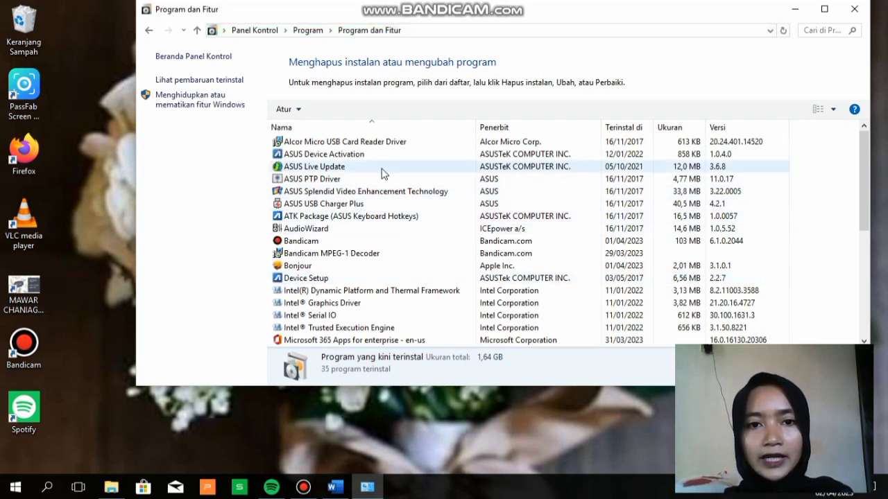
click(645, 128)
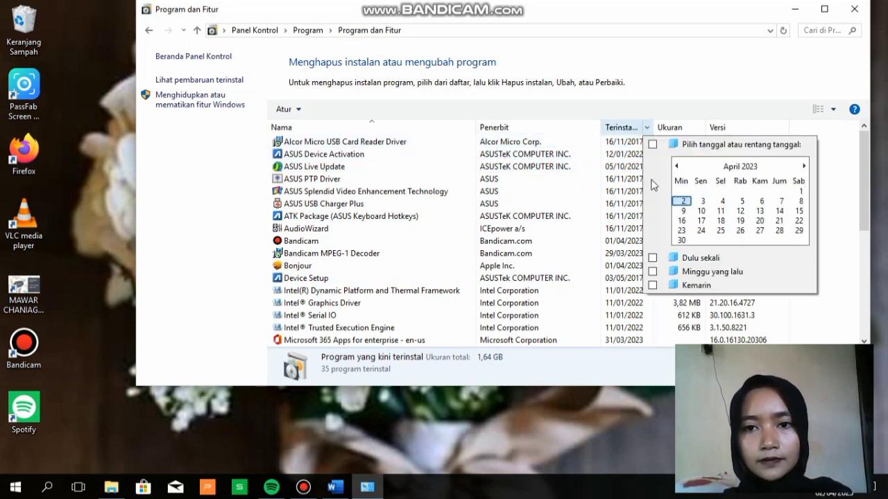
click(799, 193)
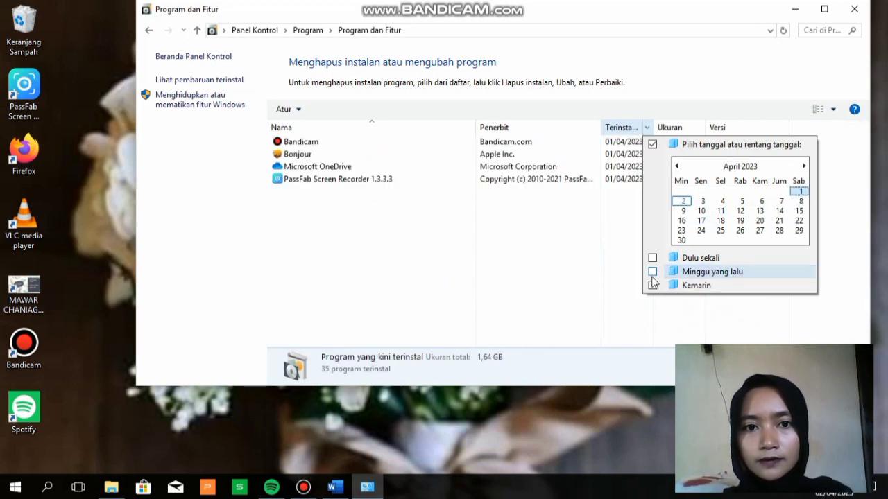
click(550, 264)
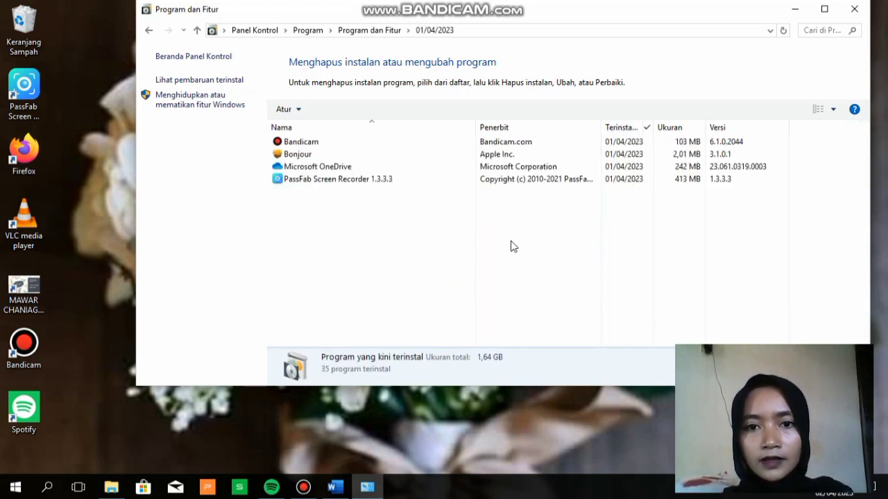
Uninstall PassFab Screen Recorder with Hapus instalan > Ya, then bring the browser forward
right_click(392, 178)
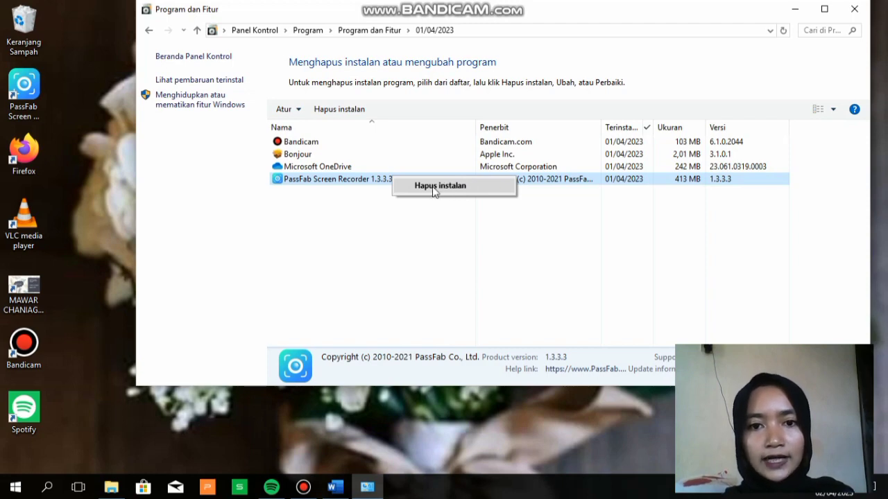
click(435, 187)
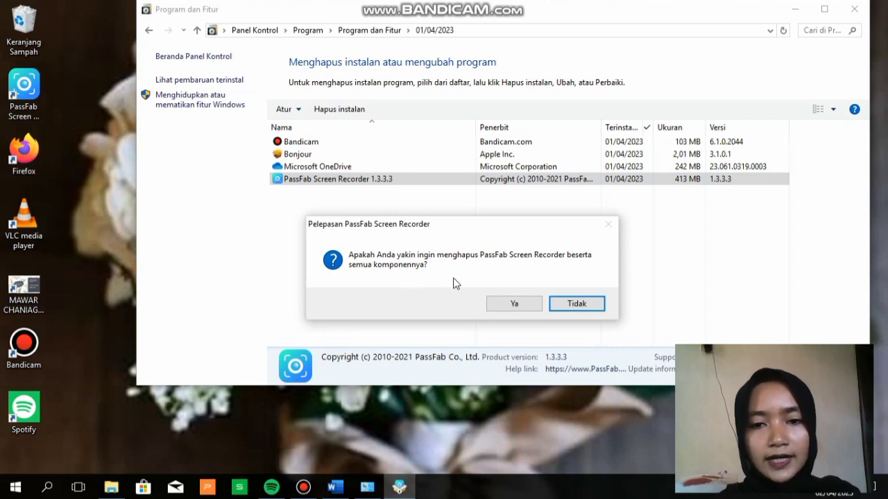
click(512, 304)
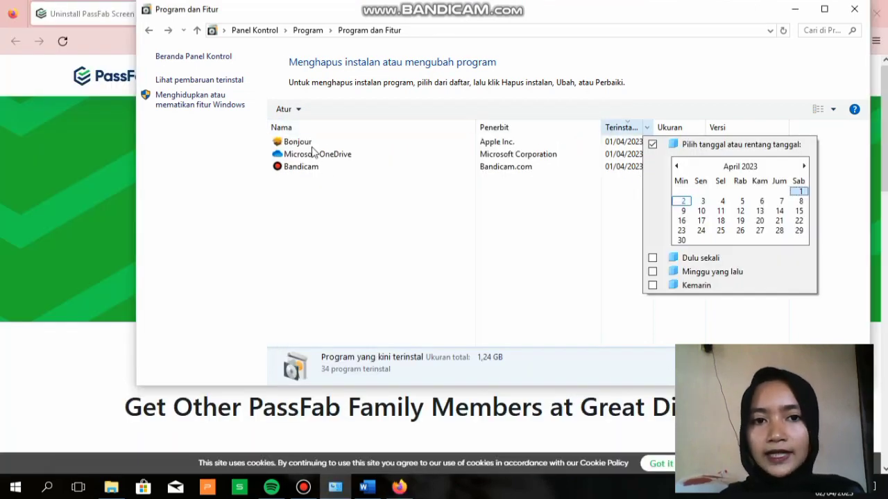
click(399, 469)
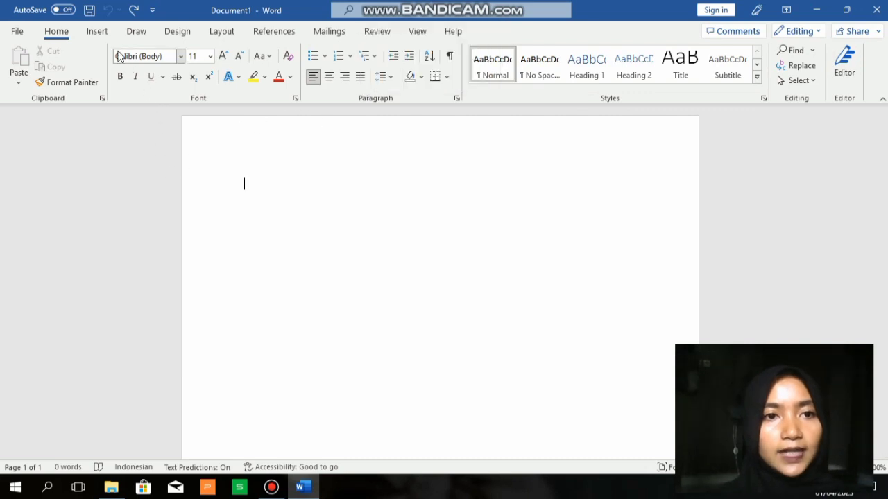
Insert a new equation containing an empty stacked fraction
click(98, 34)
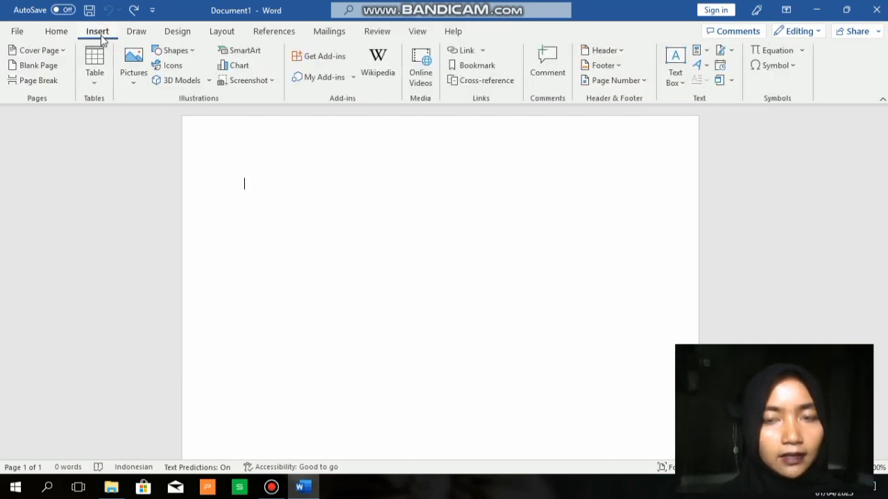
click(757, 52)
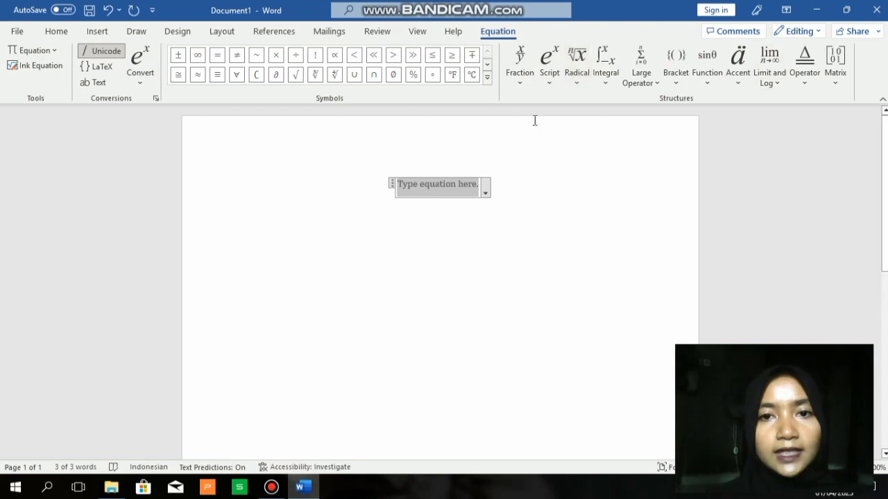
click(521, 61)
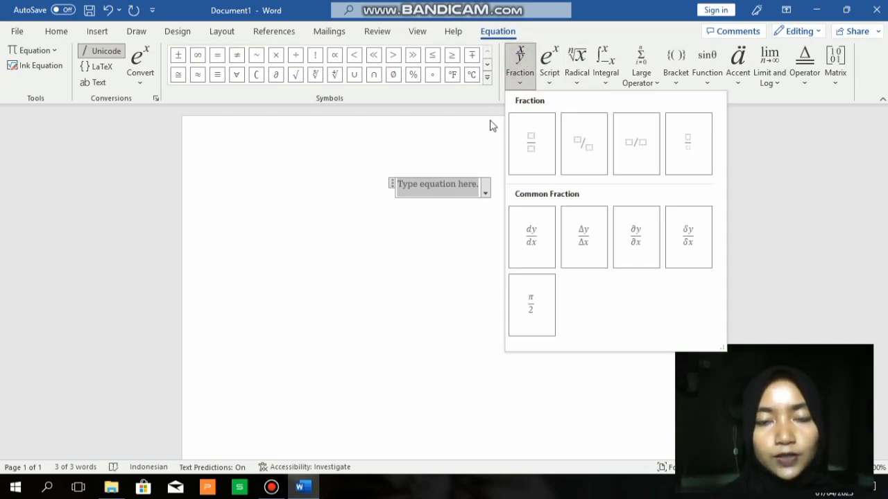
click(531, 150)
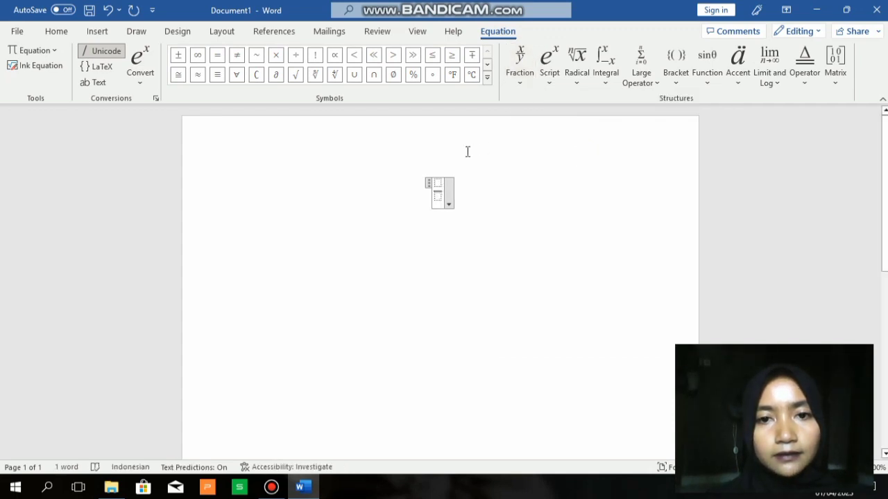
Write 'Npl =' before it, Kredit Bermasalah over Total Kredit, and 'x 100%' after
click(427, 192)
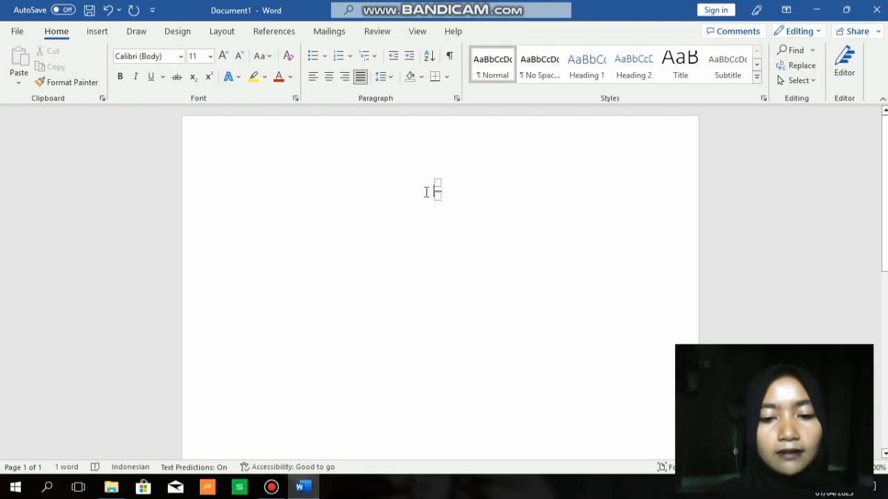
text(Npl )
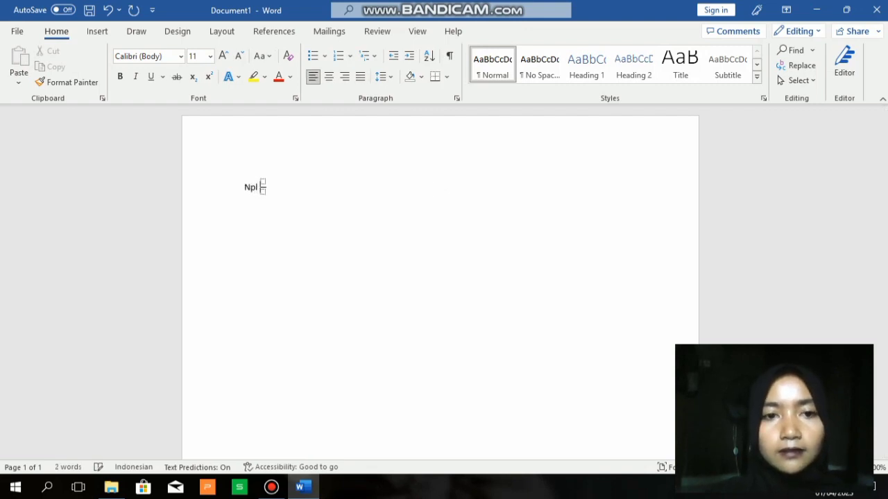
text(=)
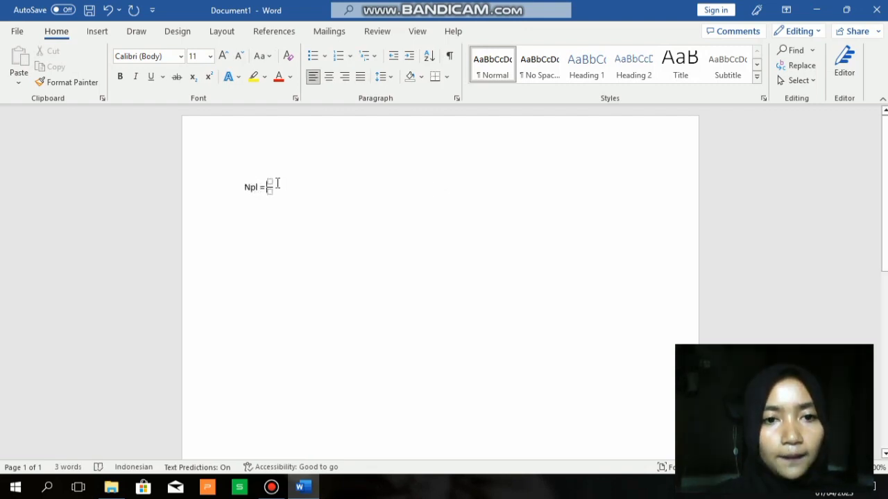
click(268, 181)
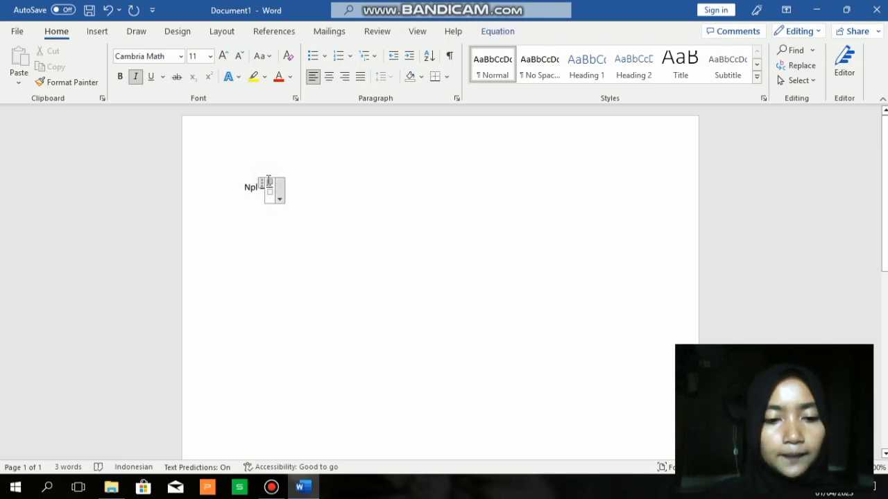
text(Kred)
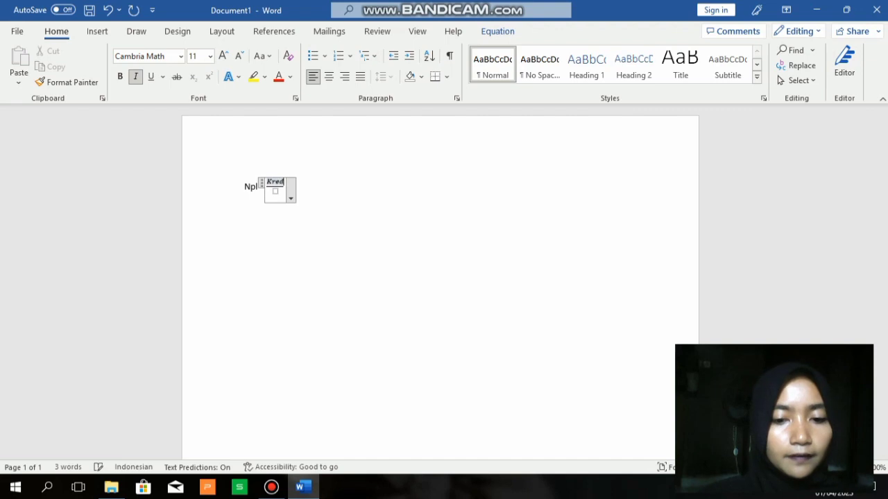
text(it Ber)
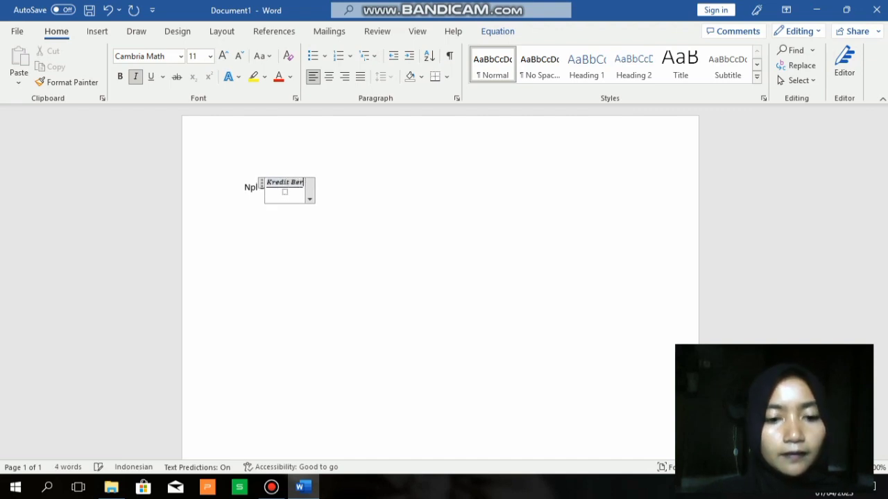
text(masalah)
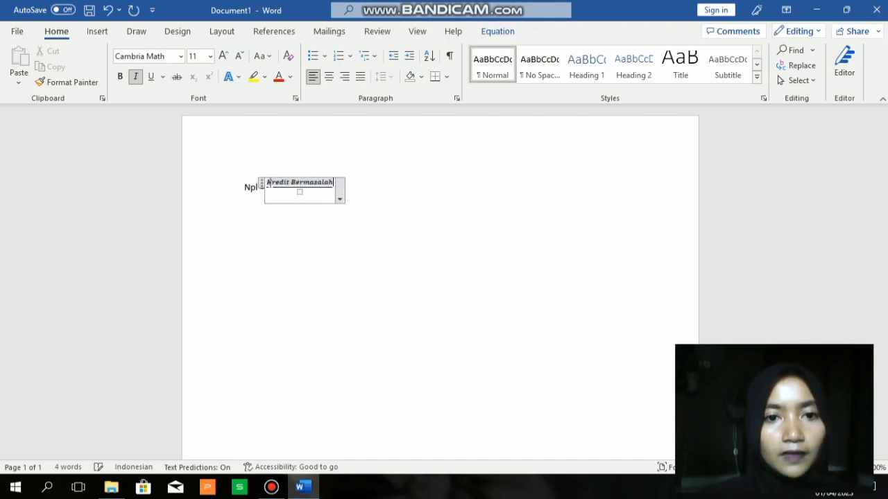
click(294, 194)
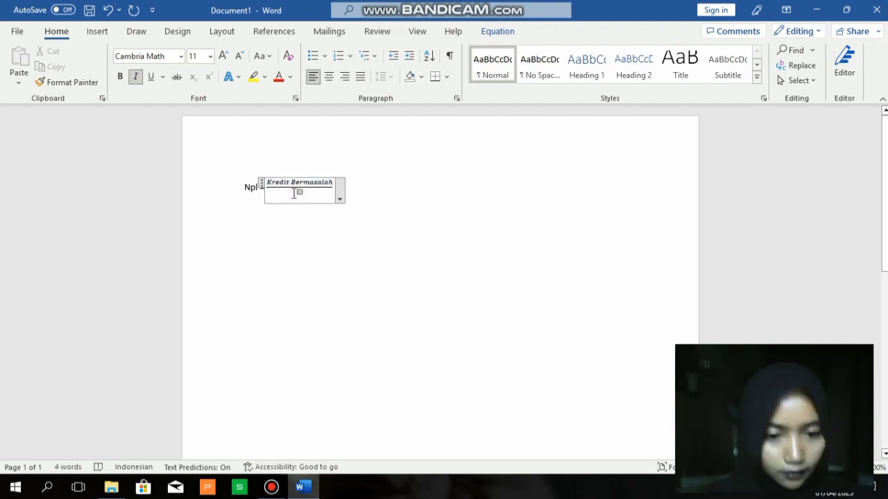
text(Total)
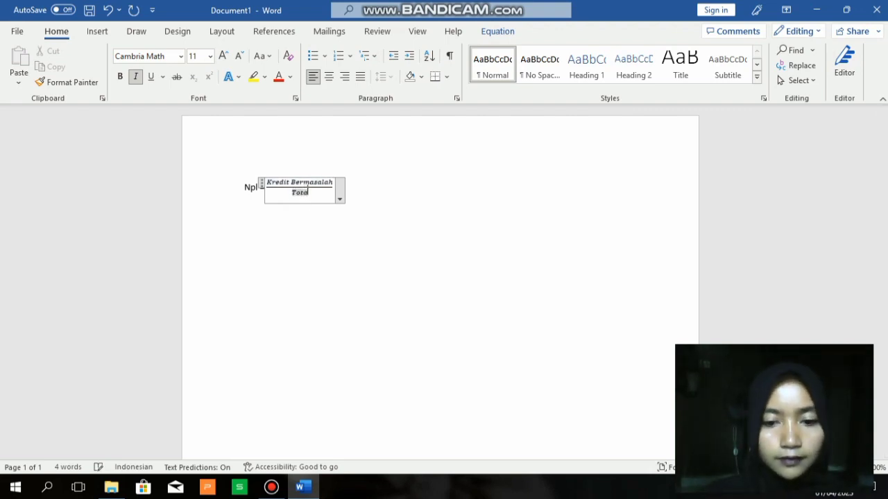
text( Kredit)
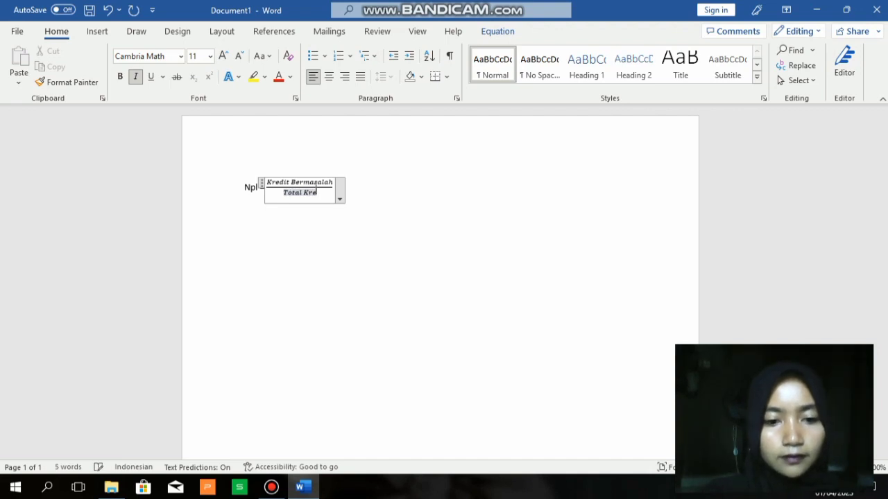
click(359, 188)
text(x)
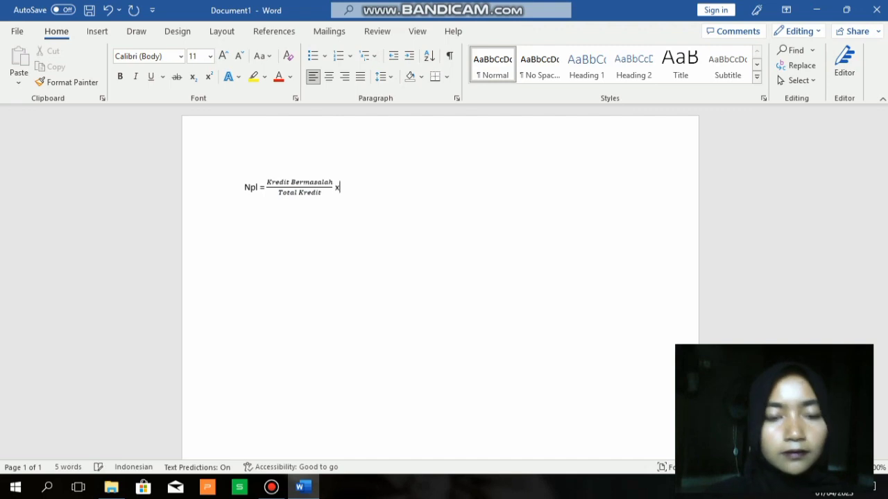
text( 100)
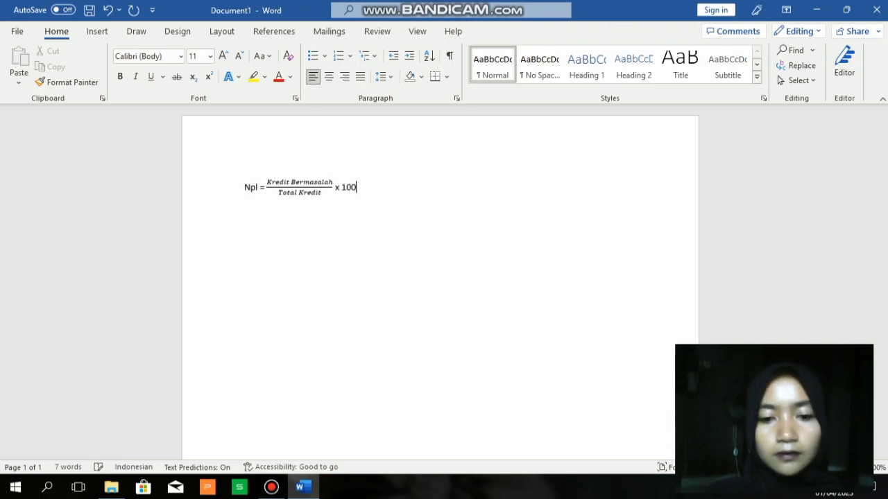
text(%)
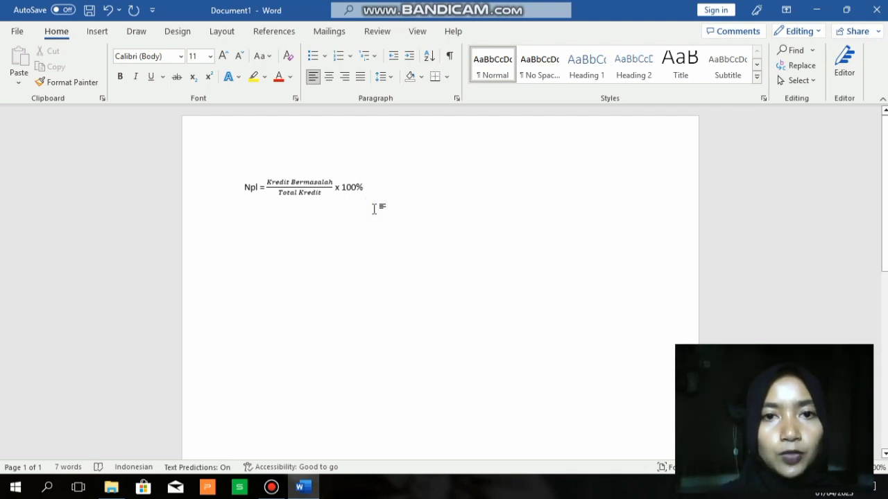
Insert another equation after 100%, then open the built-in Header gallery
click(97, 33)
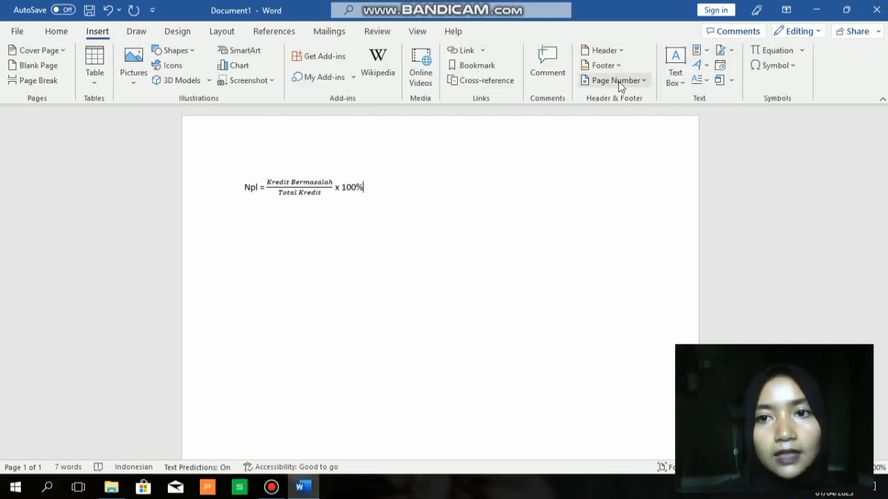
click(777, 51)
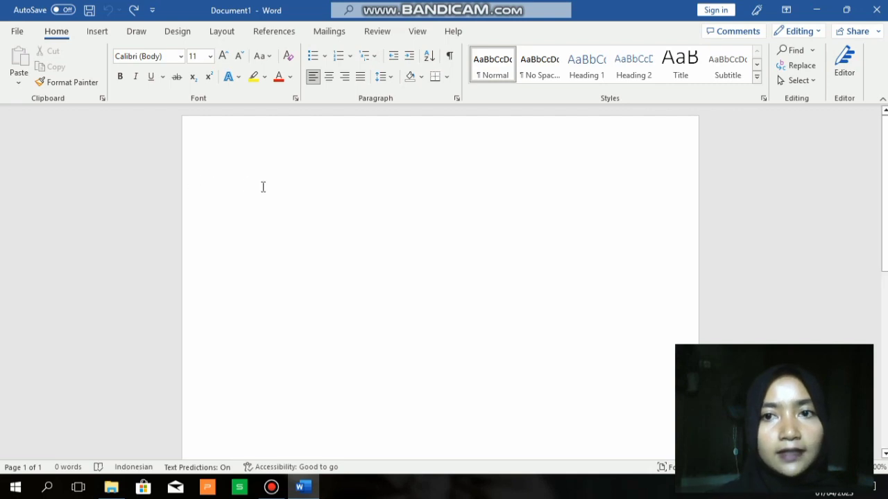
click(99, 31)
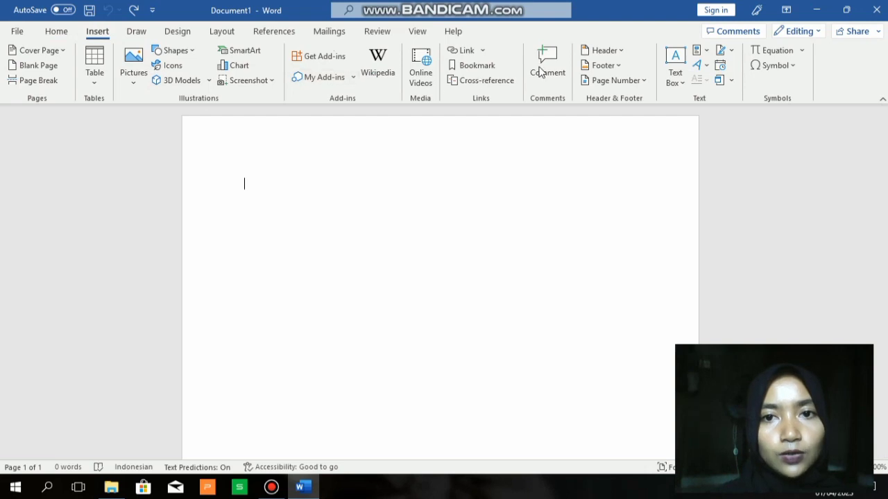
click(596, 52)
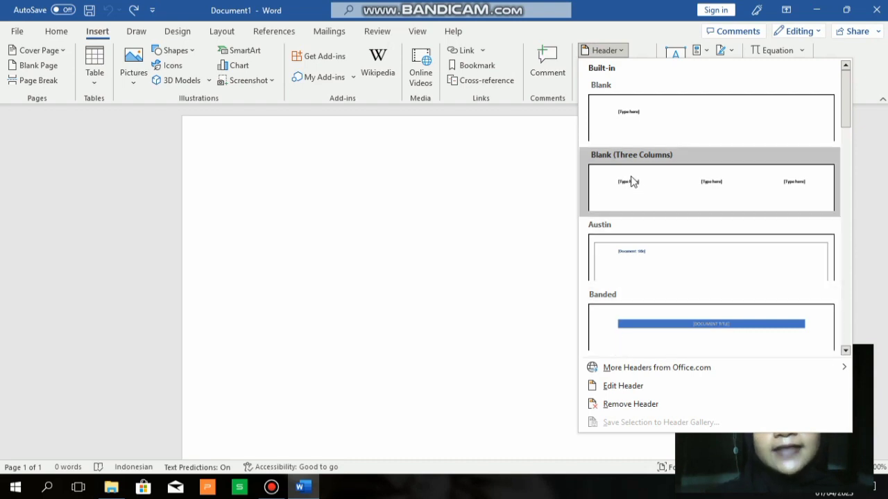
Add a Blank (Three Columns) header with the student's name, student ID and class IIA, then close it
click(631, 182)
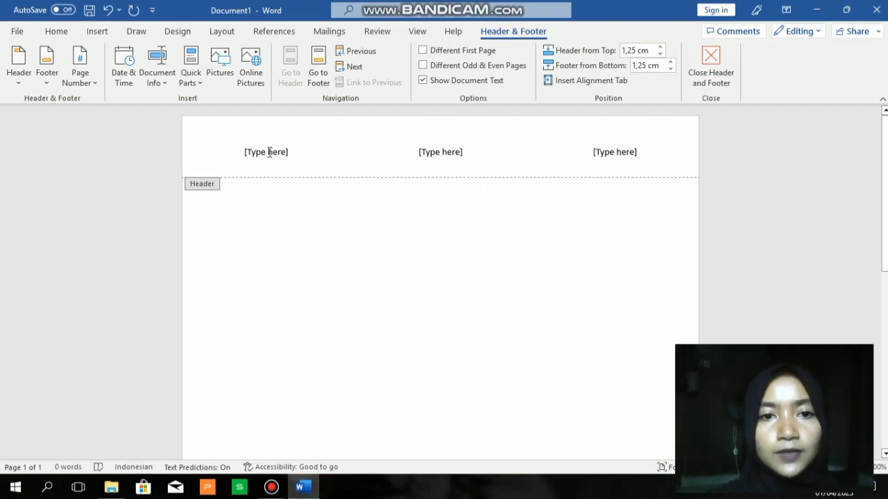
click(269, 153)
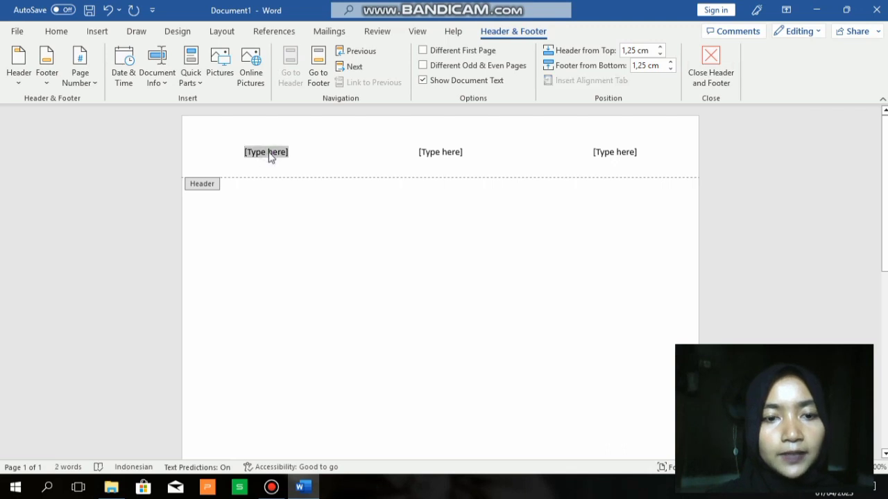
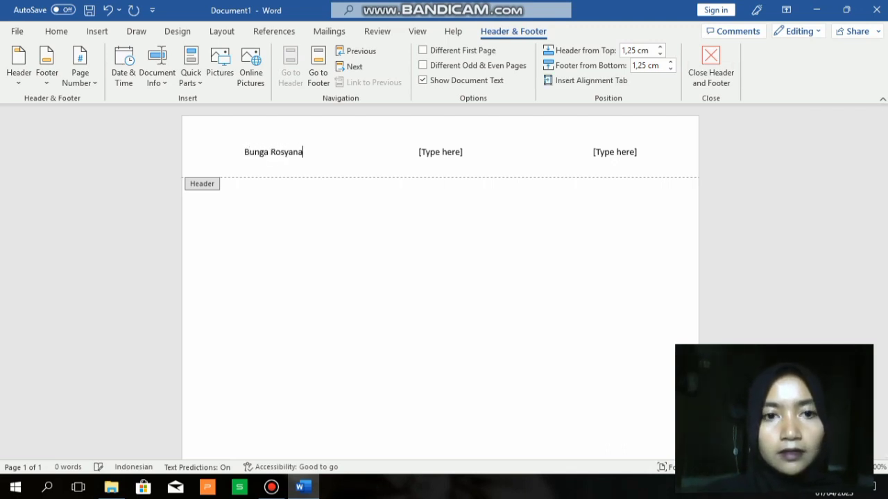
click(426, 150)
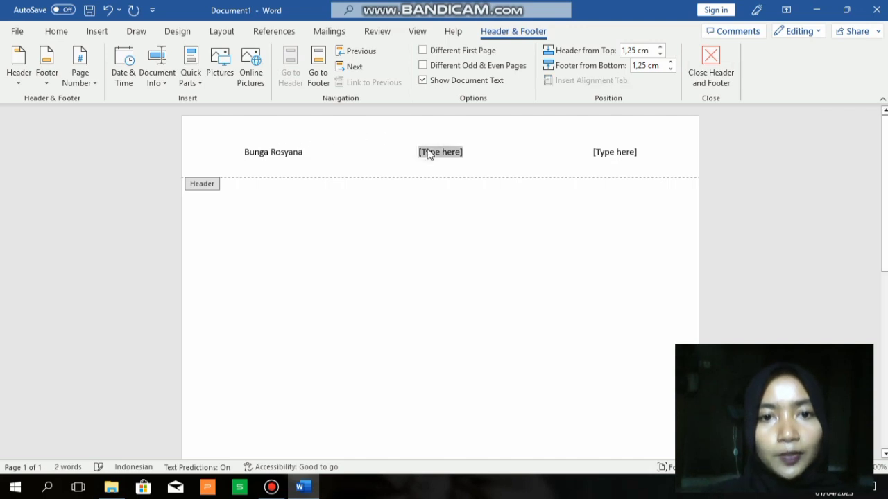
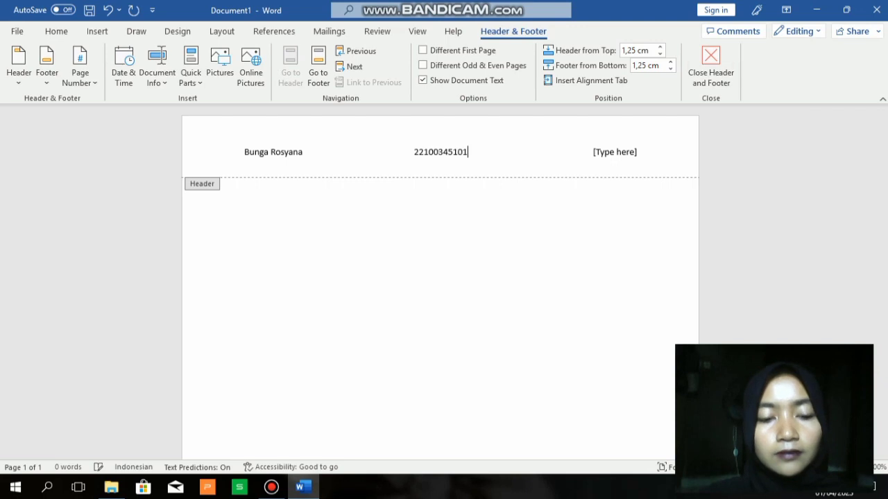
click(601, 159)
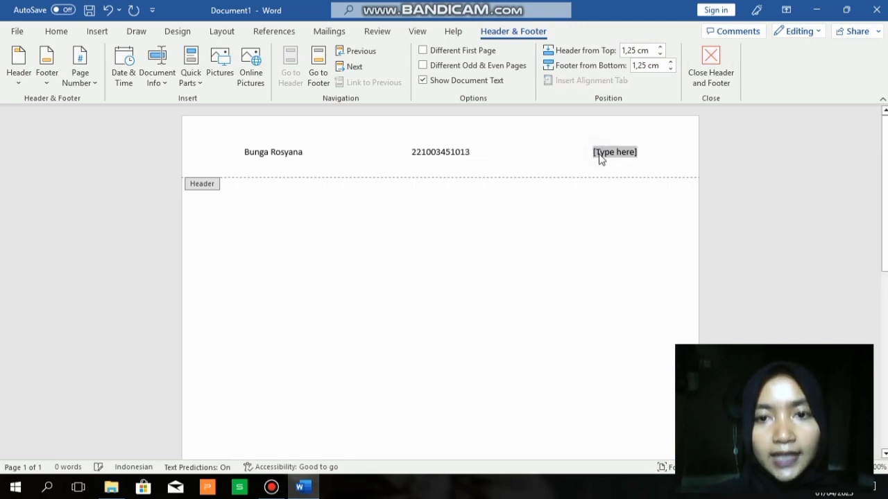
text(IIA)
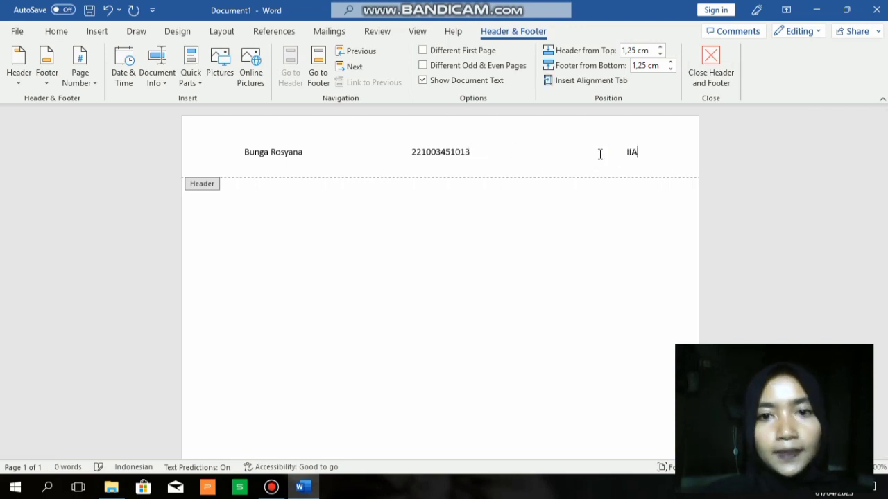
click(710, 68)
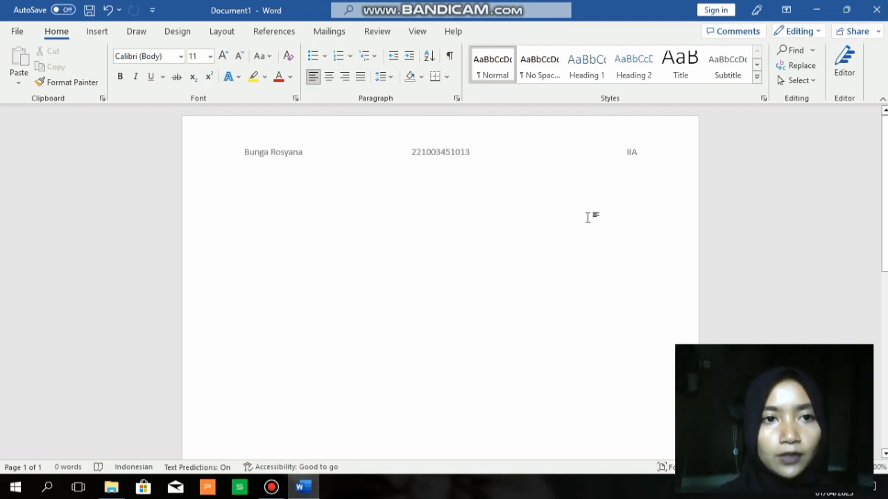
Dismiss the Header layouts gallery without choosing one, then undo the header text
click(100, 33)
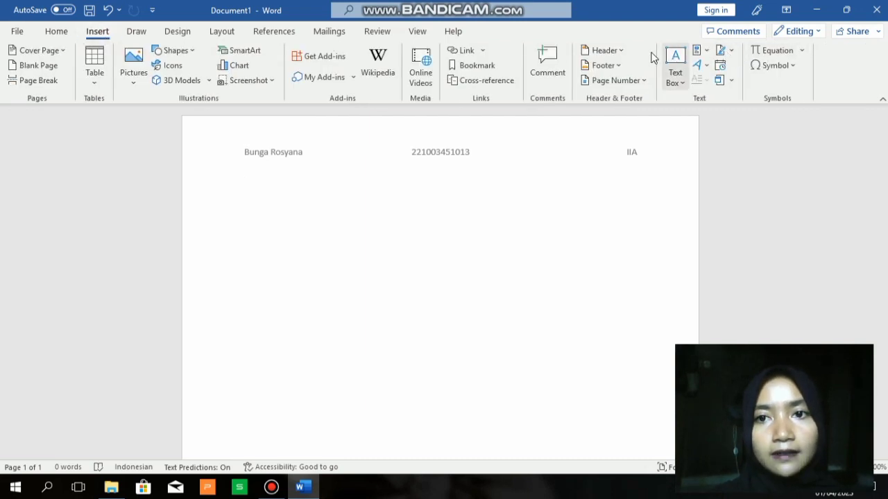
click(614, 52)
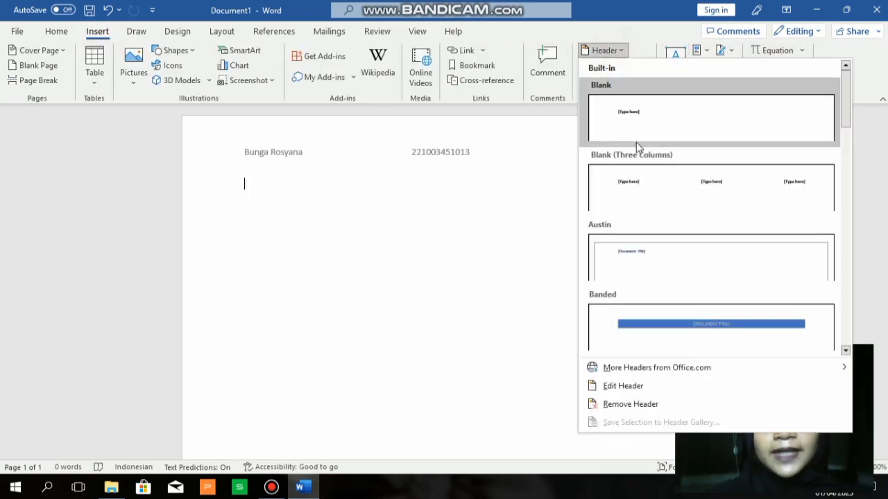
click(543, 275)
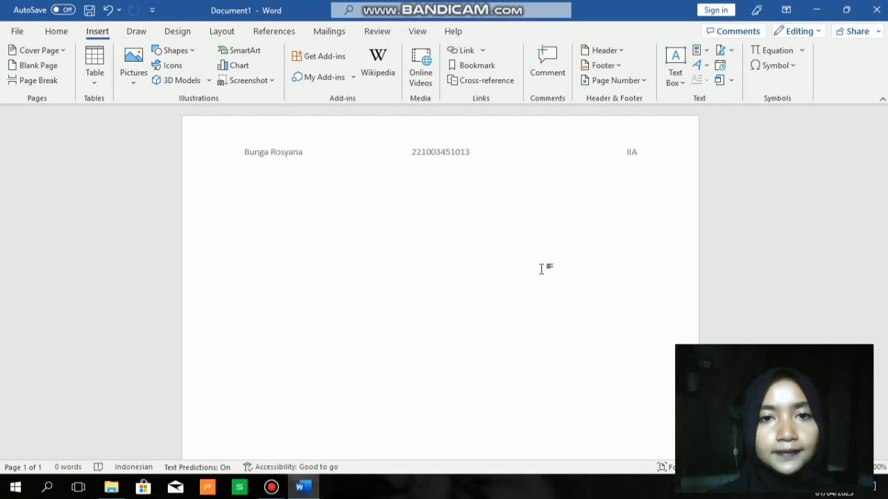
click(107, 9)
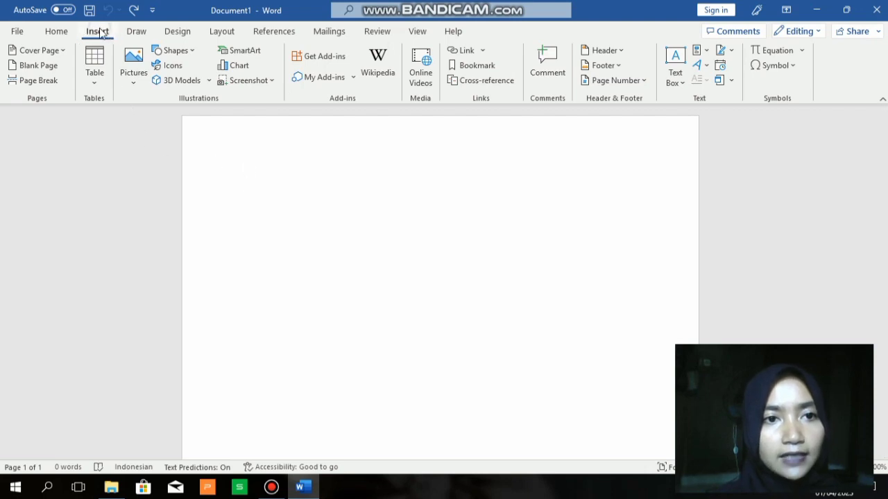
Insert an Organization Chart SmartArt from the Hierarchy category
click(235, 52)
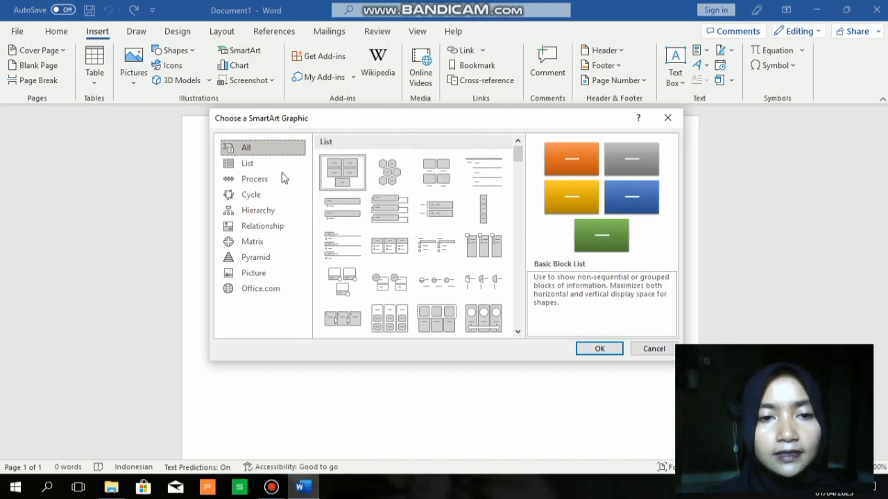
click(261, 218)
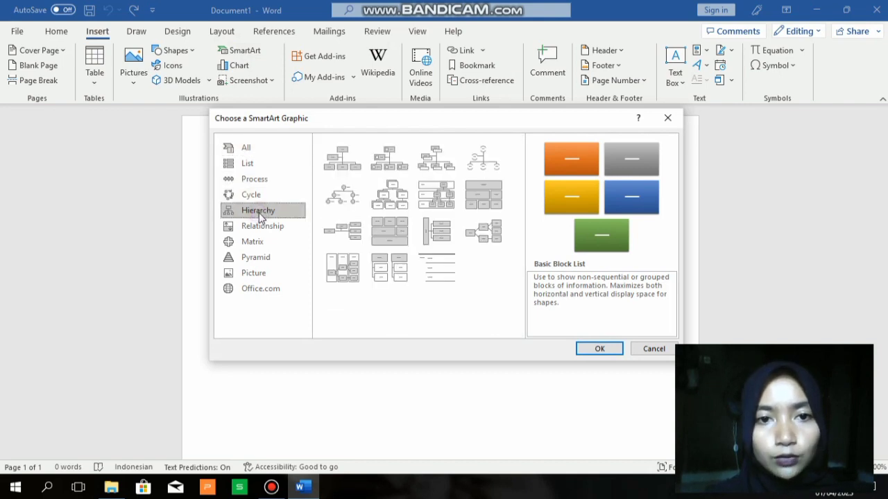
click(345, 165)
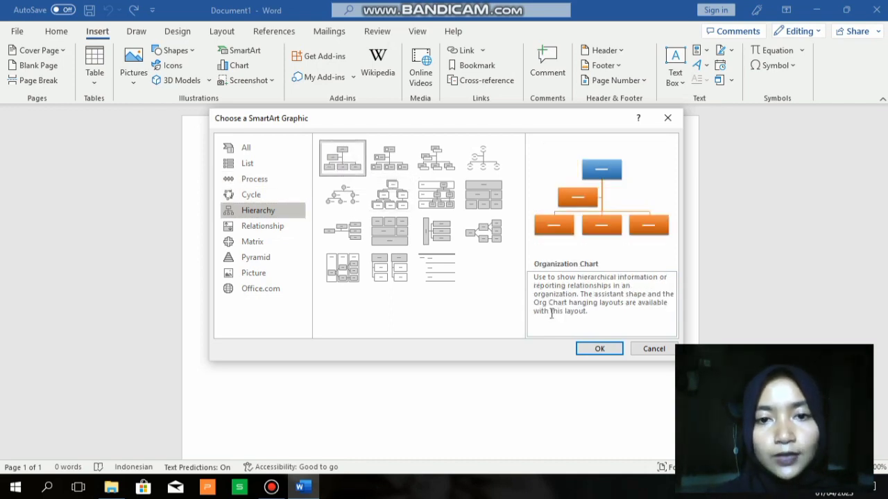
click(600, 351)
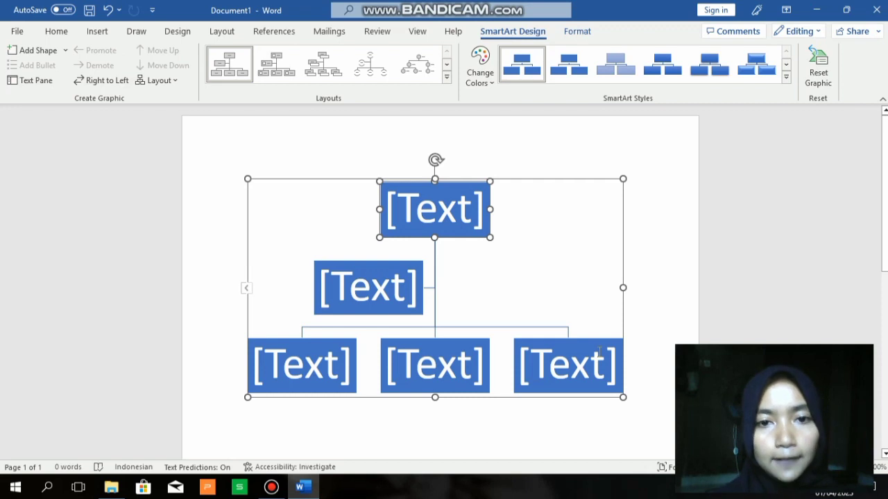
Fill the chart boxes with Ketua, Wakil, Sekretaris, Bendahara and Keamanan
click(458, 220)
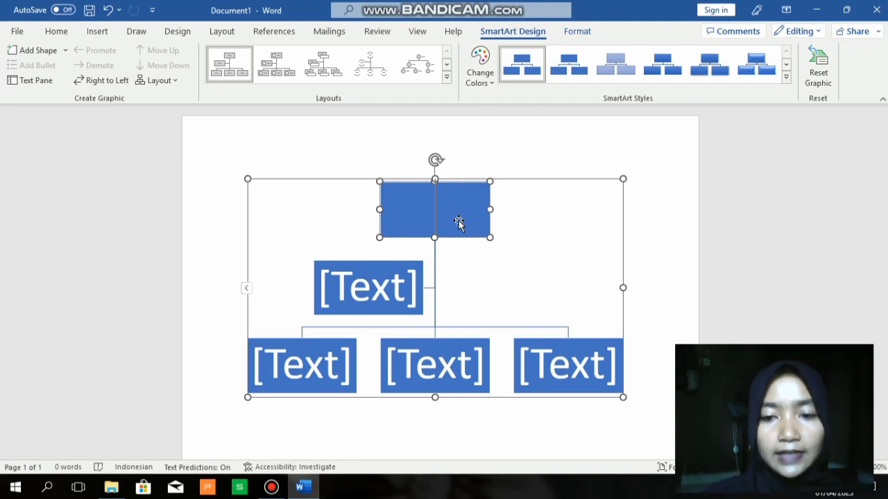
text(Ketua)
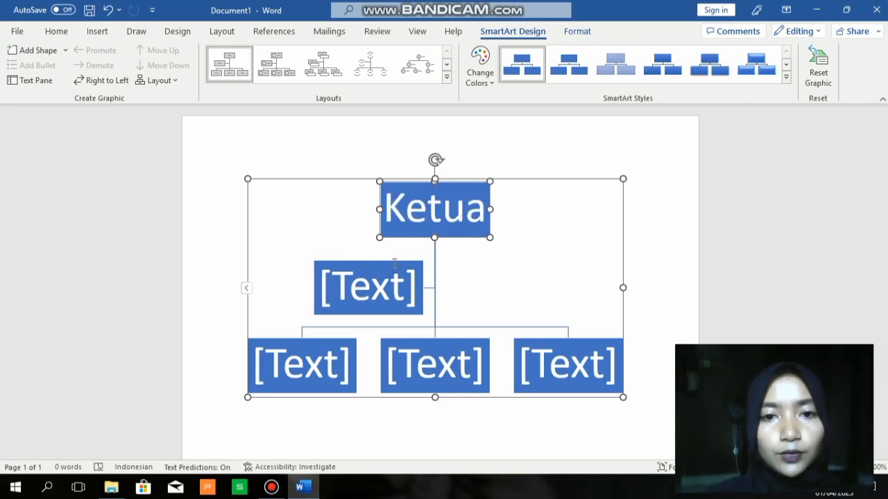
click(386, 289)
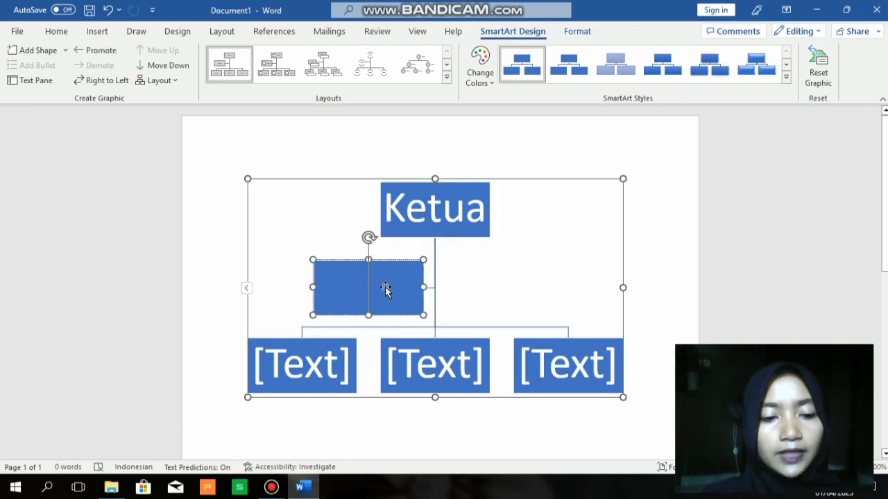
text(Wakil)
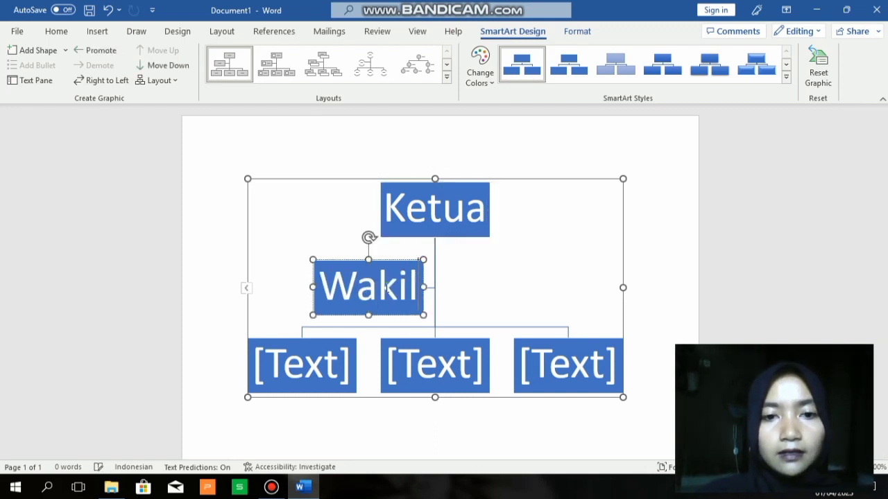
click(330, 370)
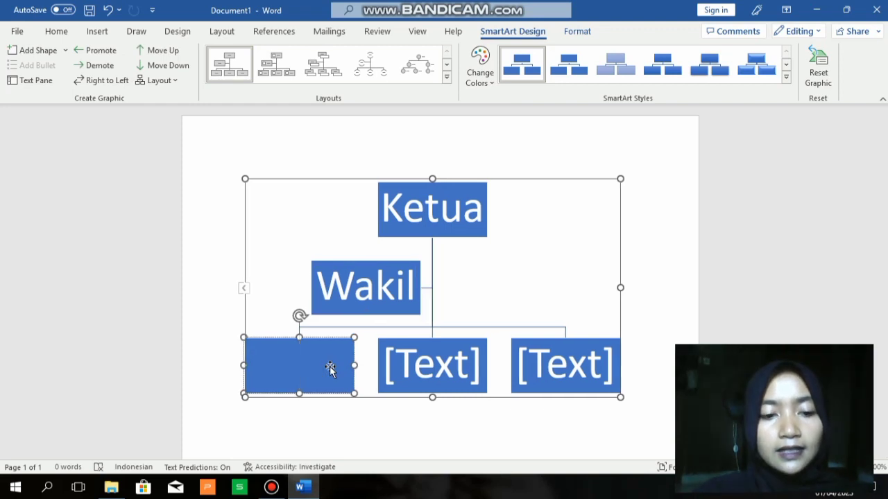
text(Sekretar)
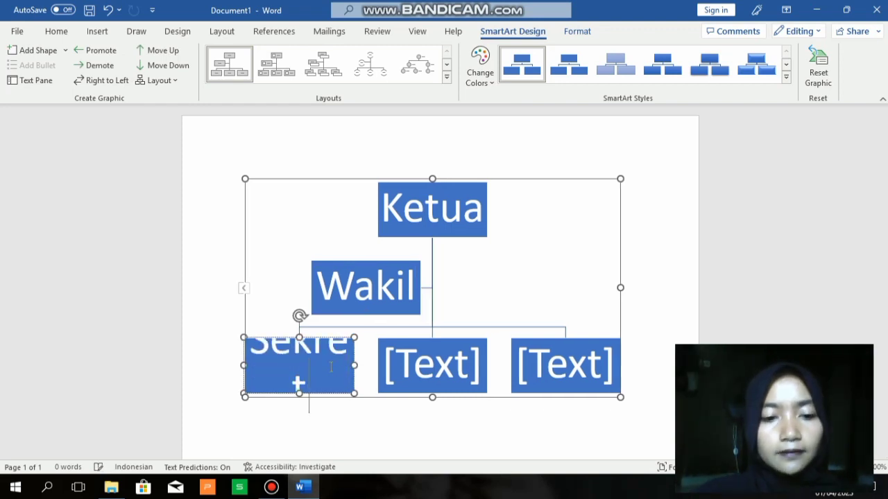
text(is)
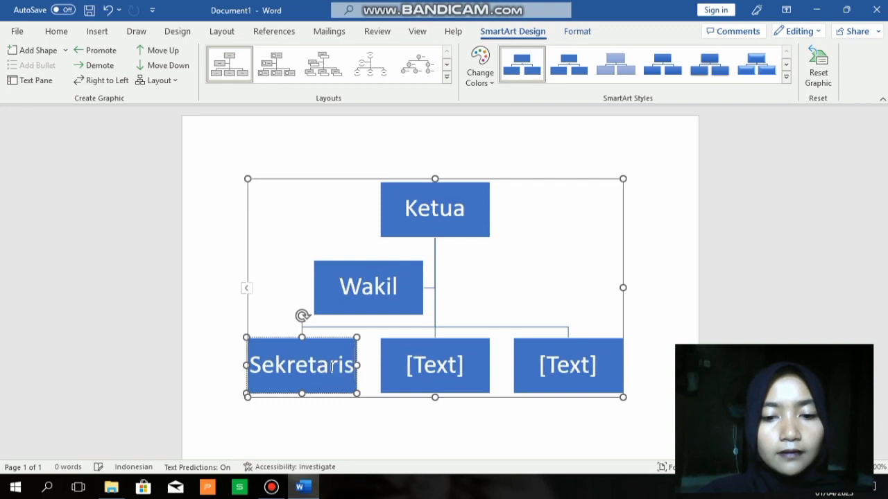
click(440, 363)
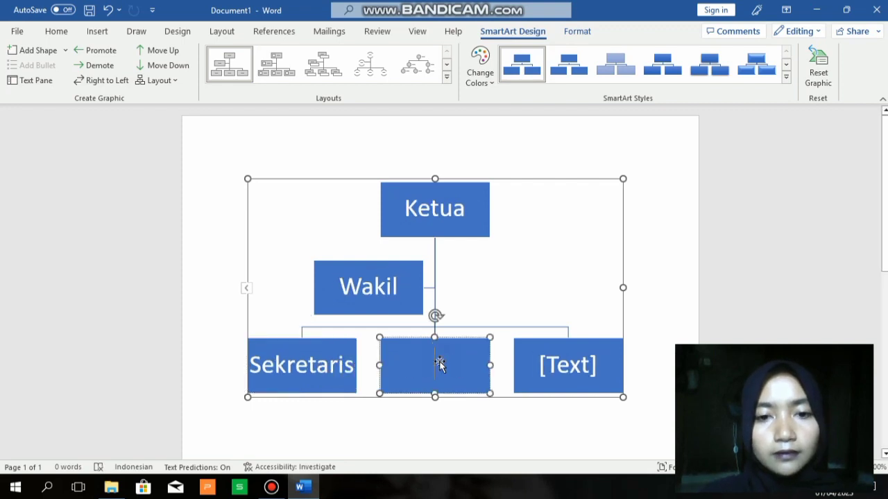
text(Bendahar)
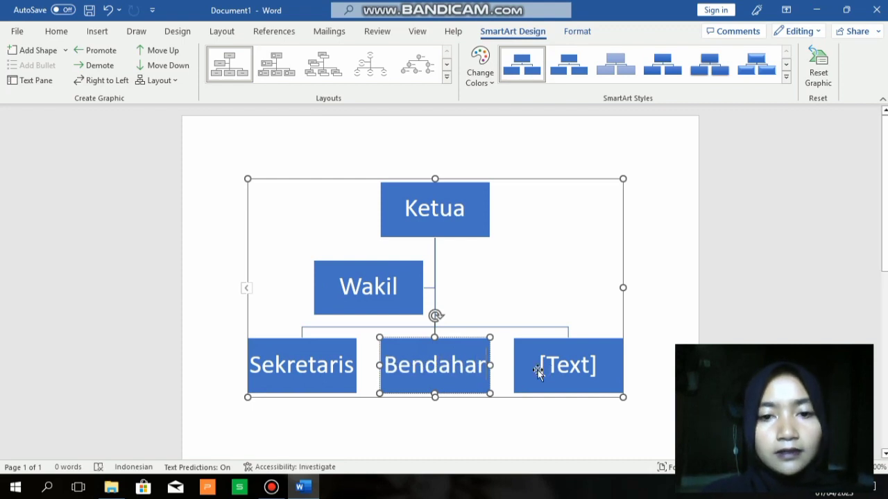
text(a)
click(563, 366)
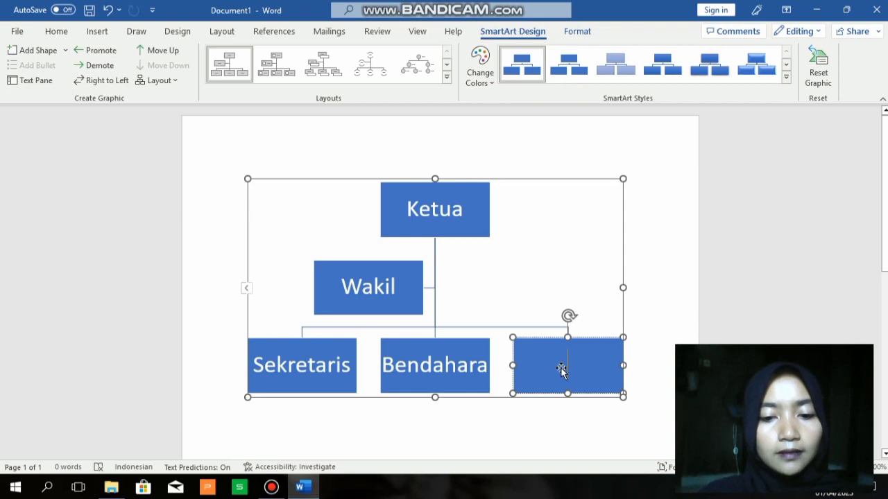
text(Keam)
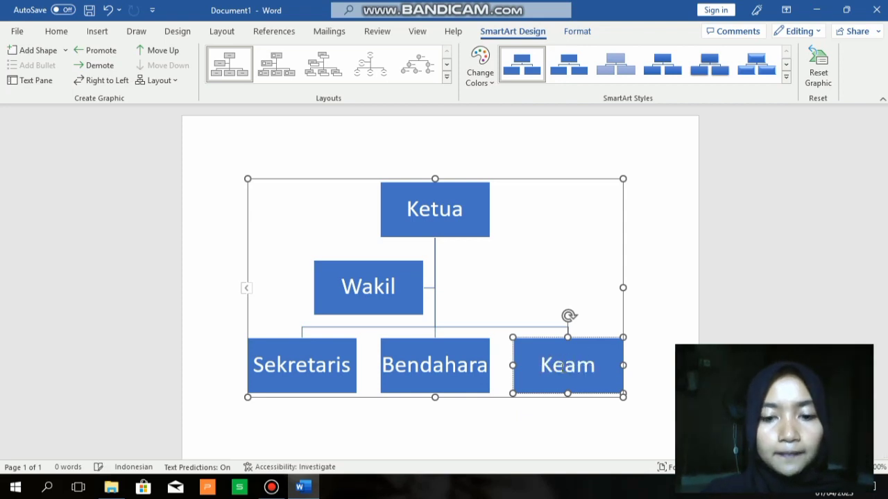
text(anan)
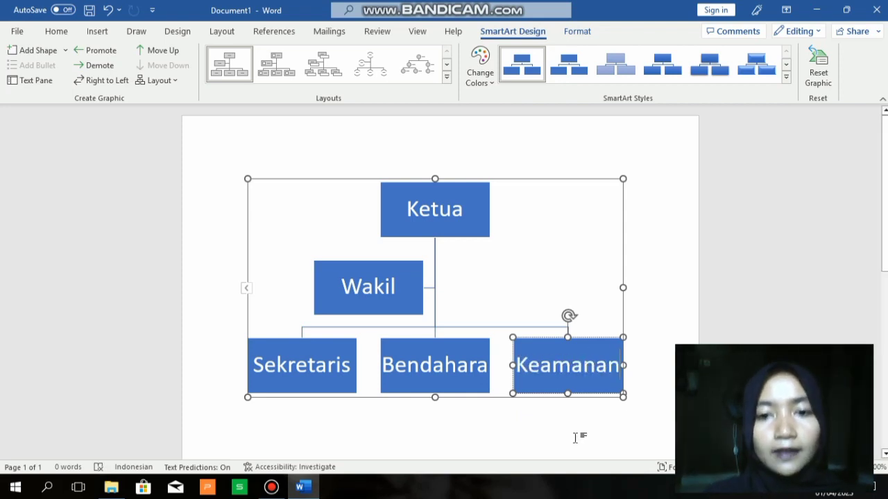
key(Escape)
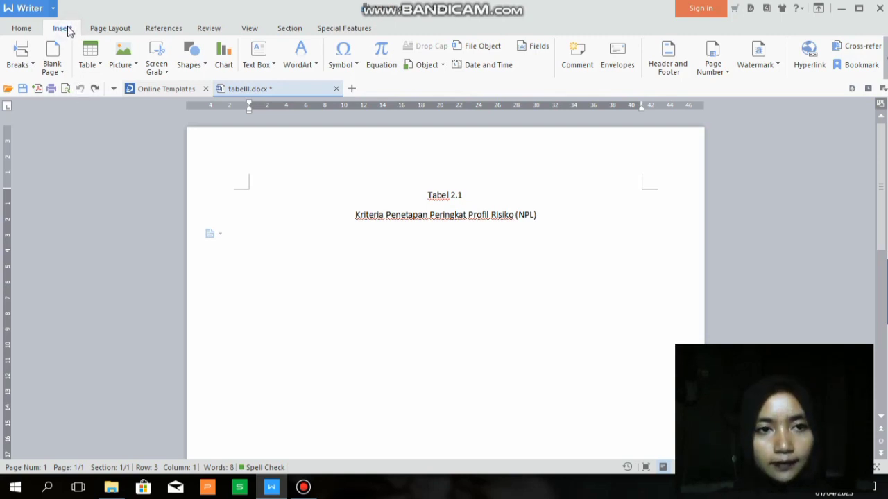
Insert a table with 3 columns and 6 rows through the Insert Table dialog
click(88, 57)
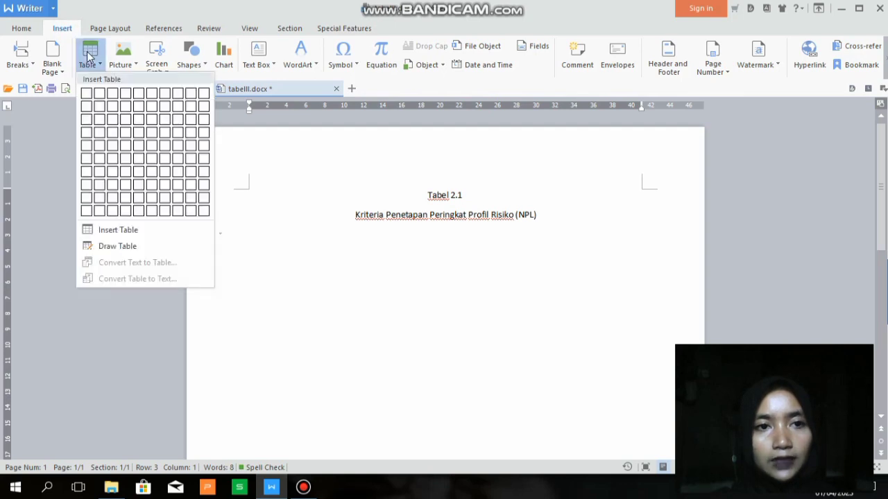
click(100, 233)
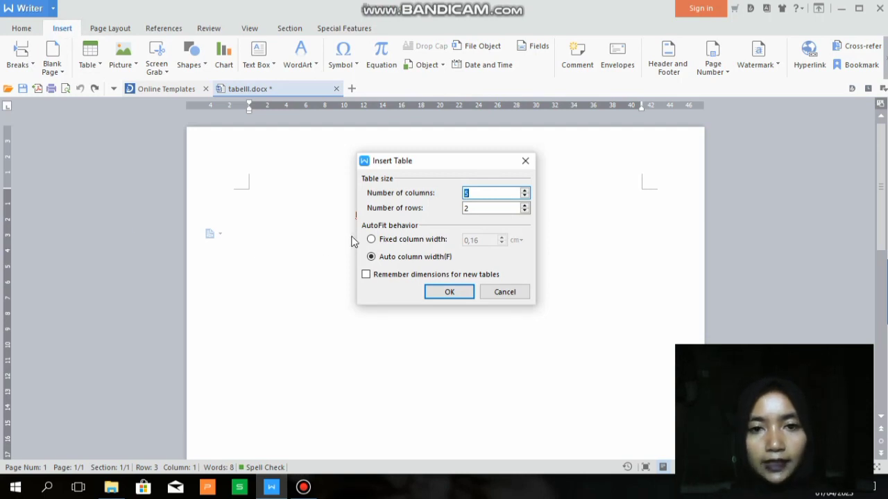
click(496, 190)
key(BackSpace)
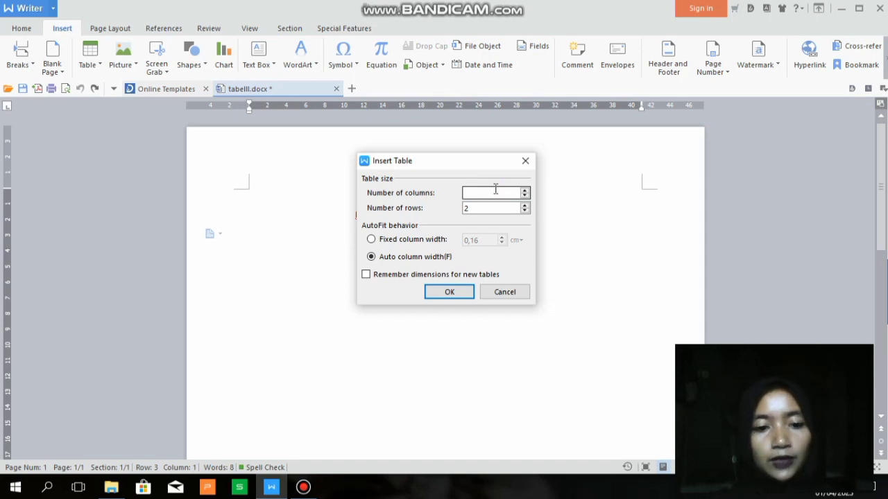
text(3)
click(489, 207)
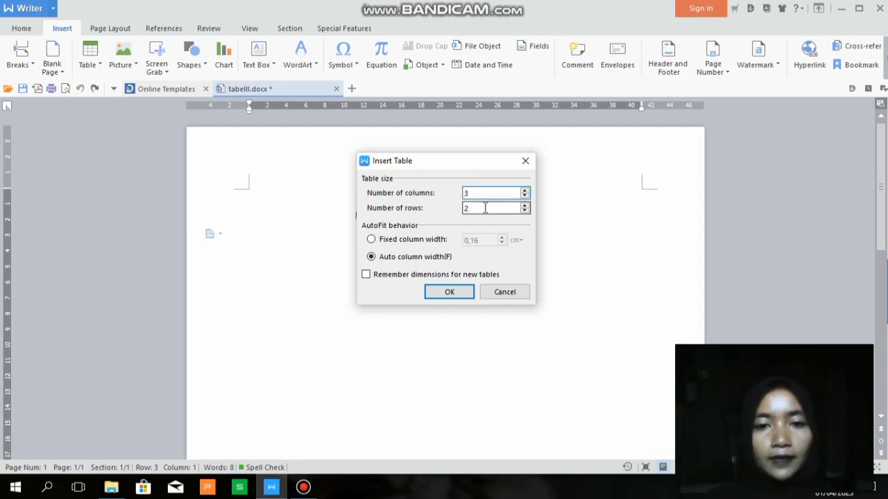
key(BackSpace)
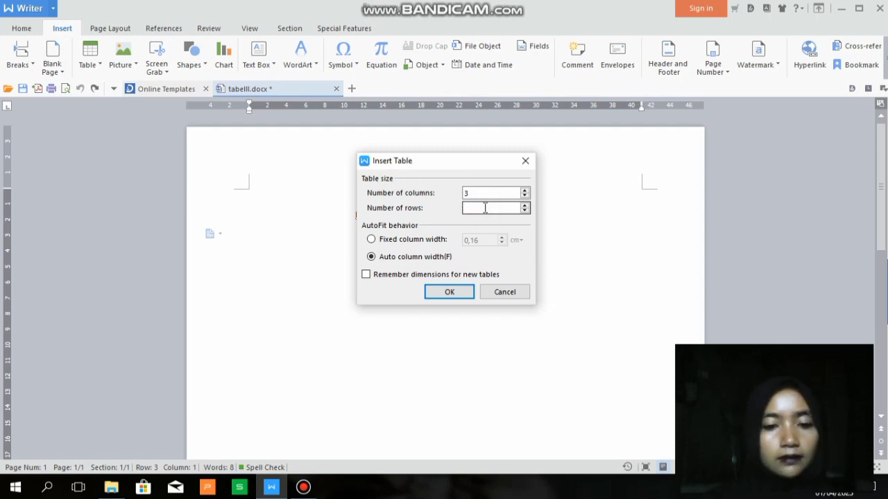
text(6)
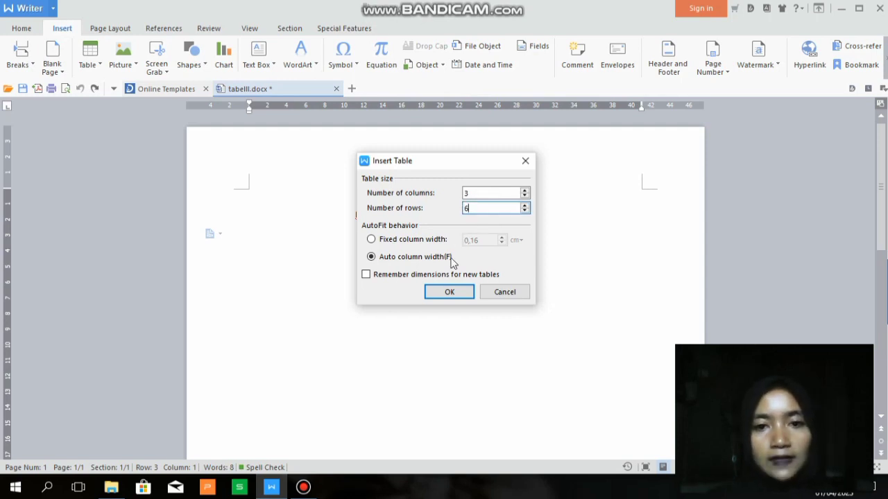
click(448, 294)
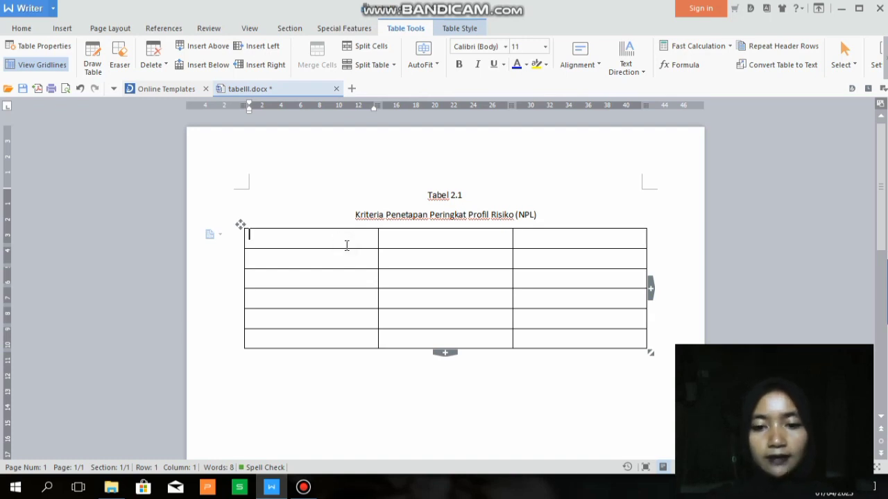
Type Peringkat in the first header cell and centre it
text(Perin)
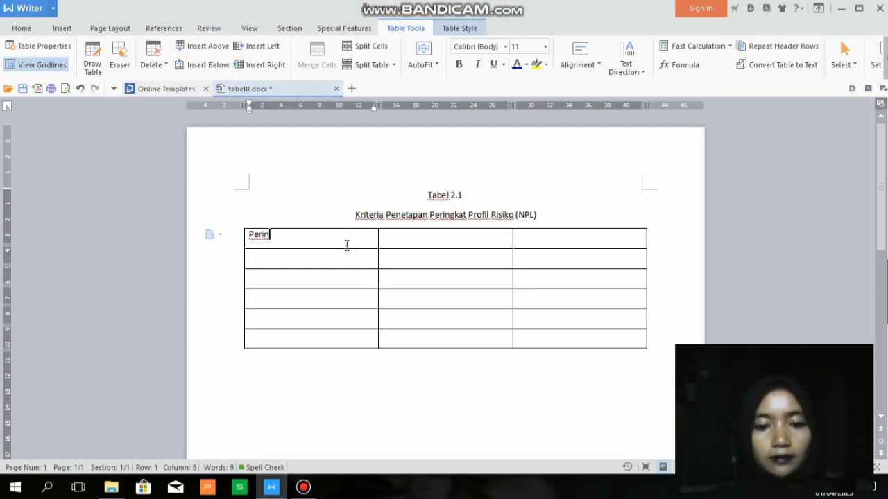
text(fgkat)
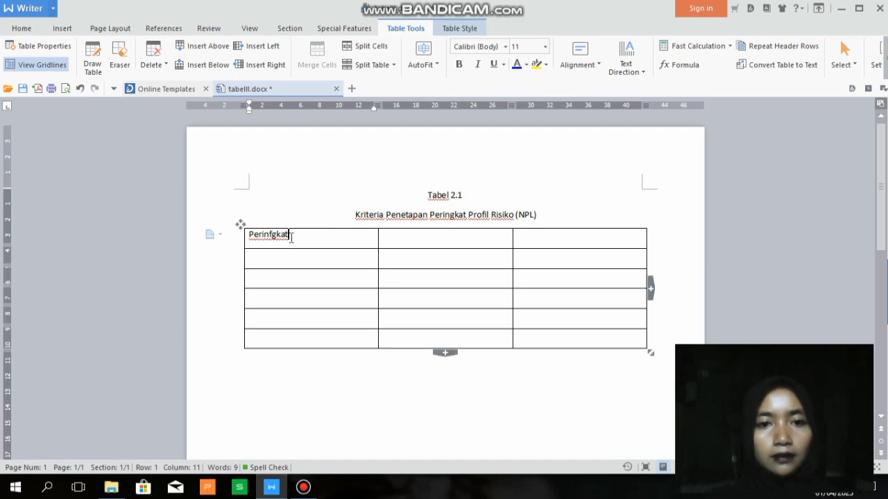
key(BackSpace)
key(BackSpace)
key(BackSpace)
key(BackSpace)
key(BackSpace)
text(g)
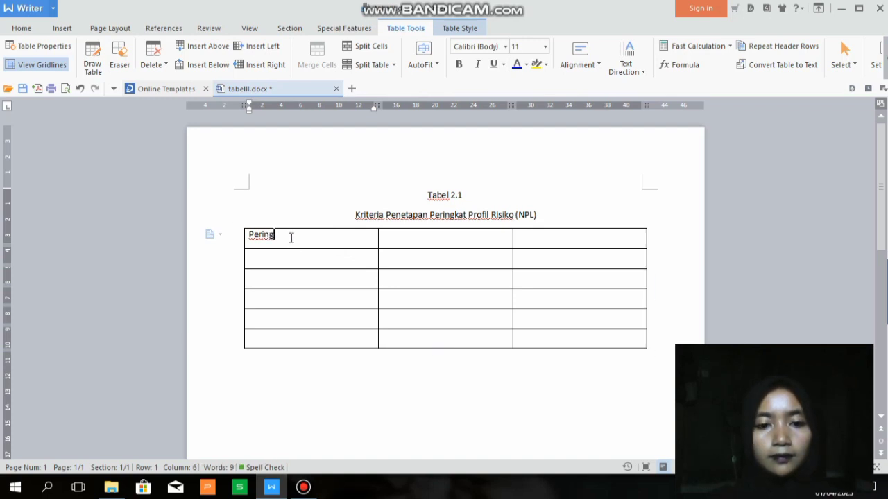
text(kat)
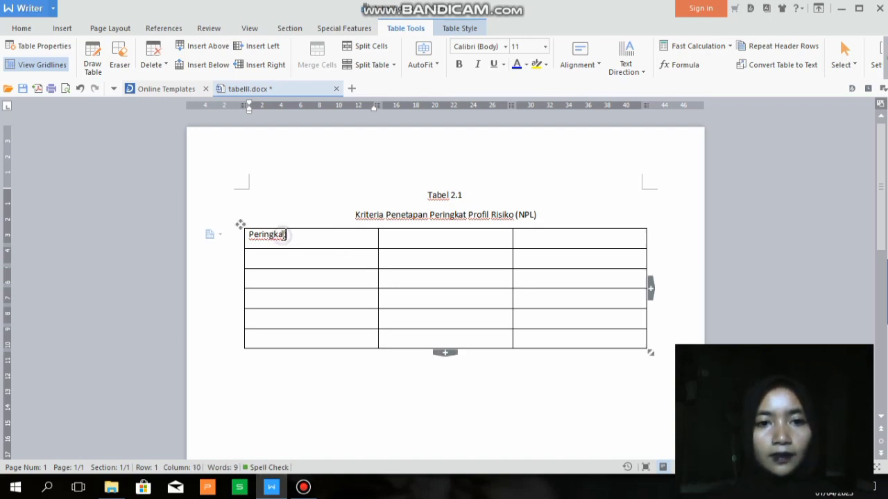
double_click(287, 237)
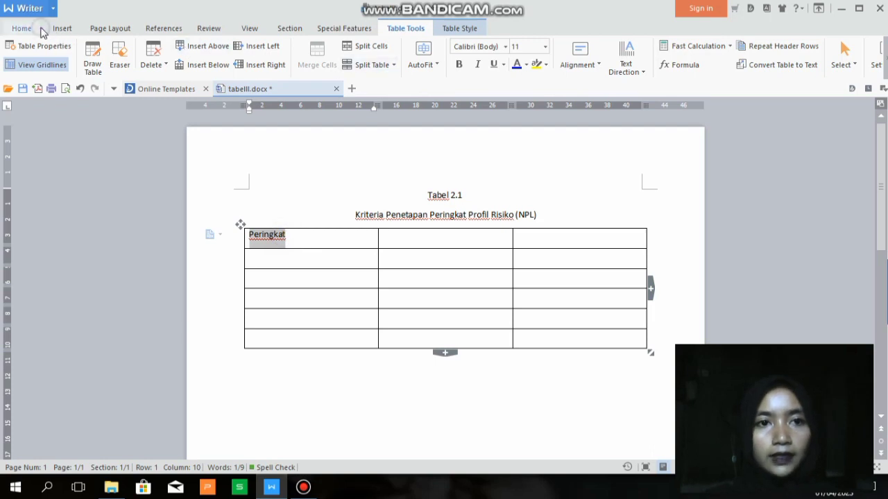
click(22, 28)
click(323, 65)
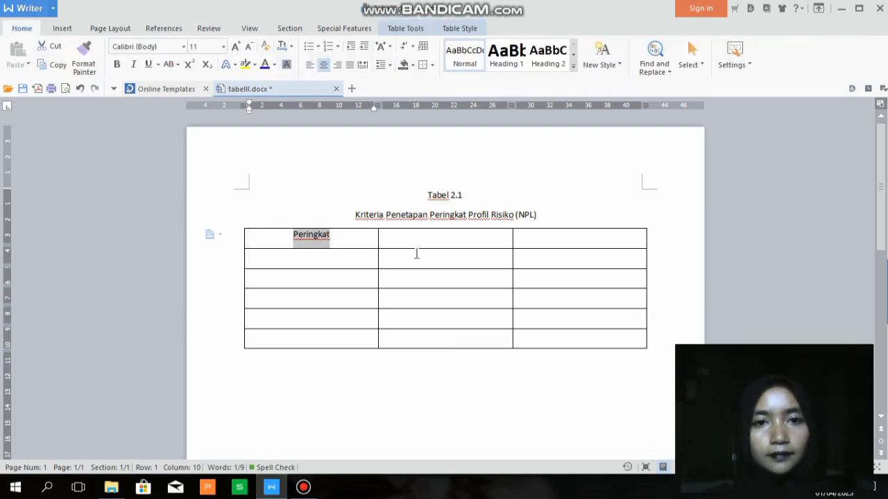
Type Keterangan and Kriteria in the second and third header cells
click(420, 240)
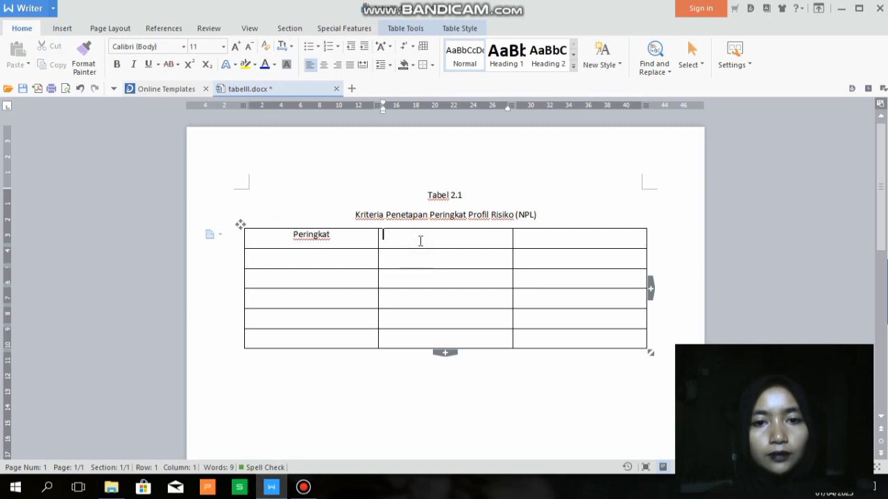
text(K)
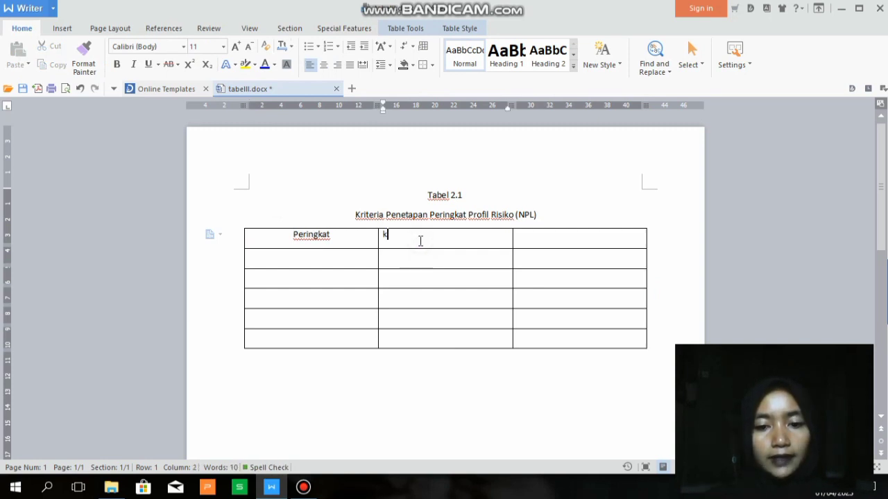
key(BackSpace)
text(Je)
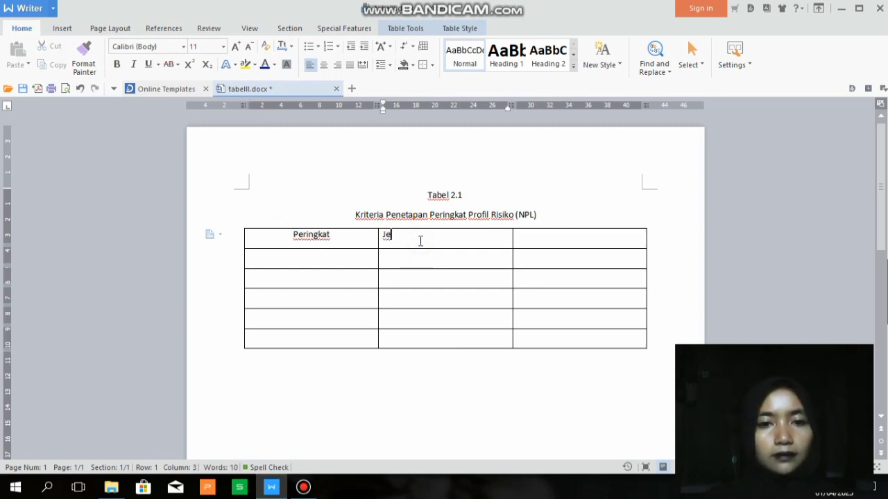
key(BackSpace)
key(BackSpace)
text(Keter)
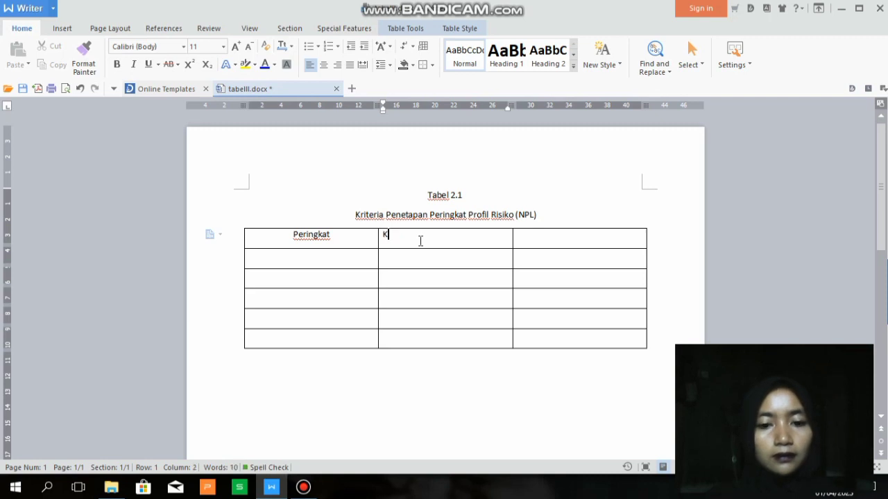
text(ngan)
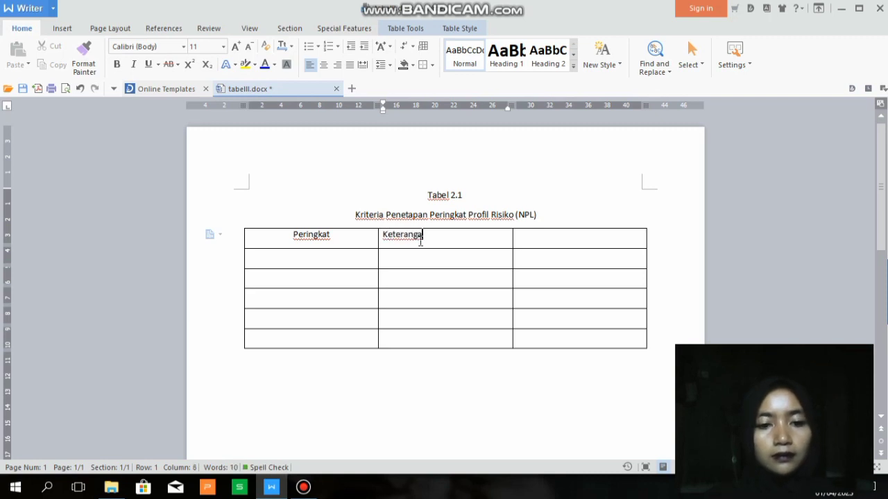
click(532, 236)
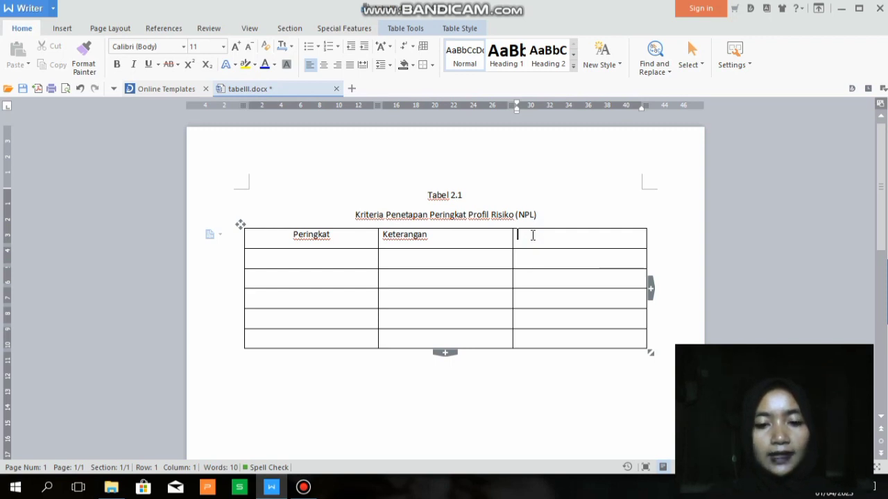
text(Kri)
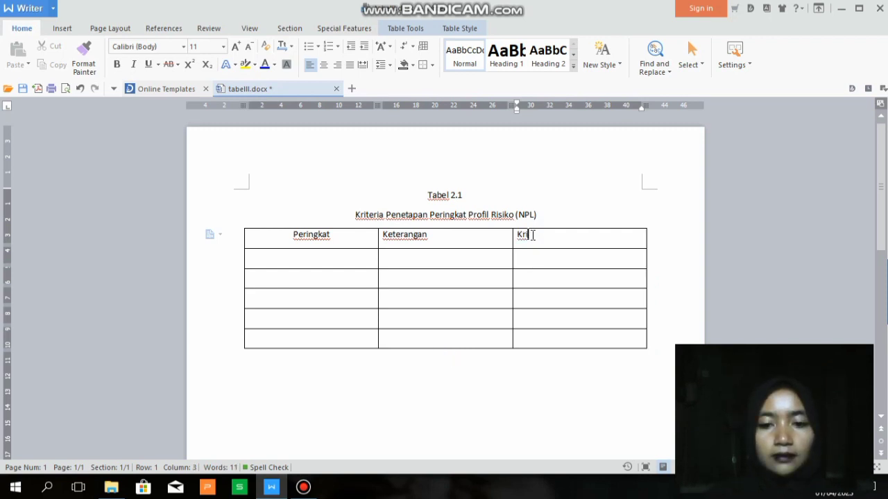
text(teria)
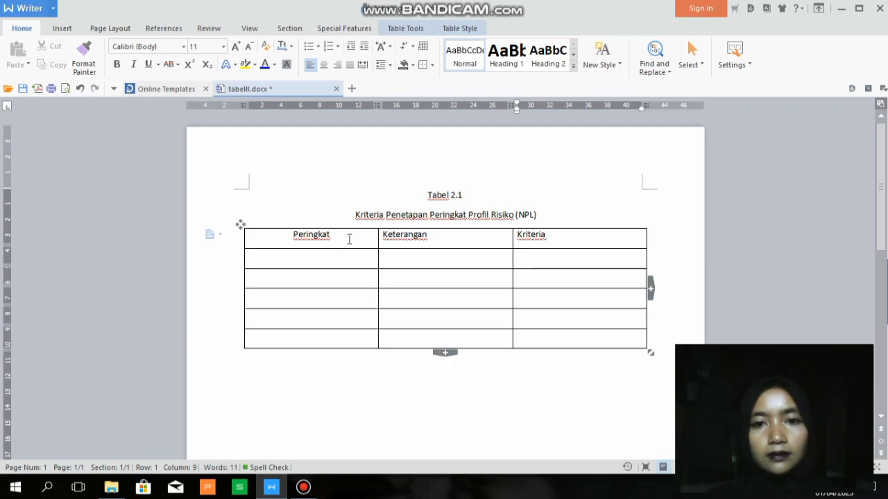
Centre Keterangan and Kriteria within their header cells
double_click(423, 235)
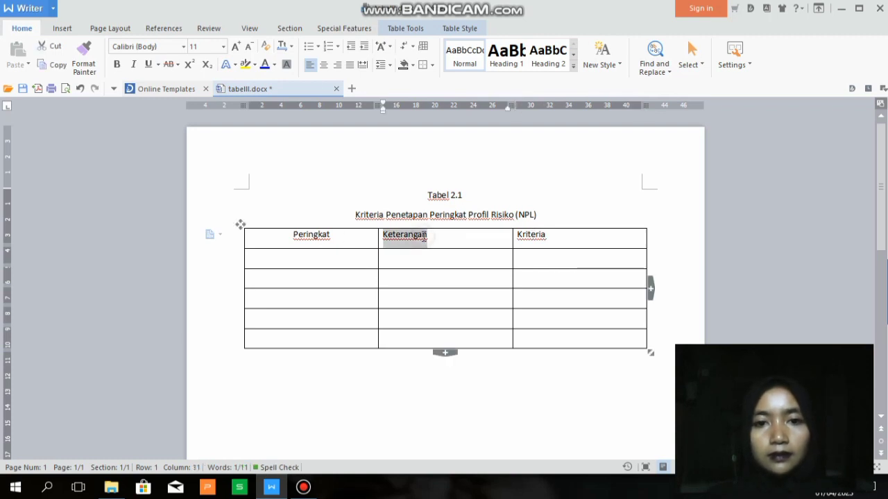
click(323, 65)
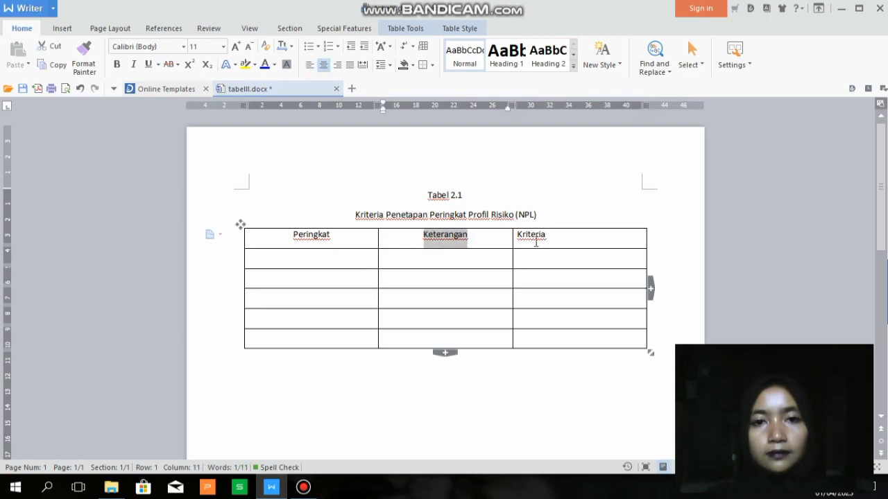
double_click(536, 243)
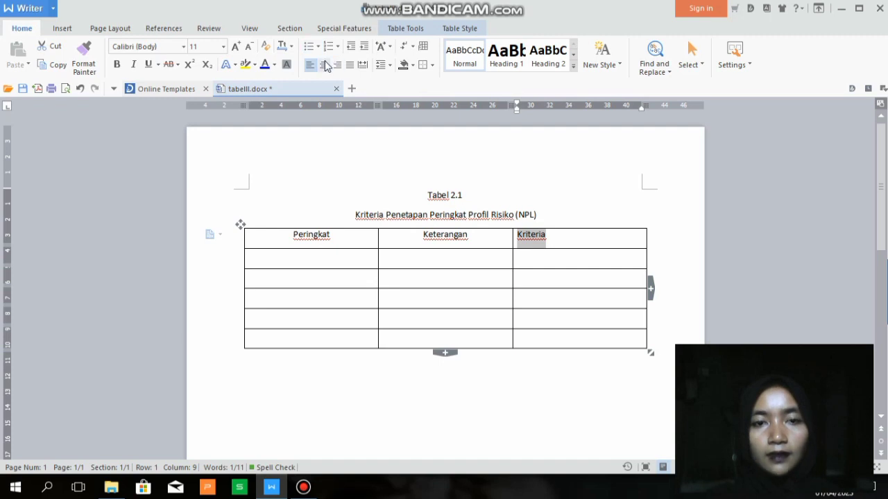
click(323, 65)
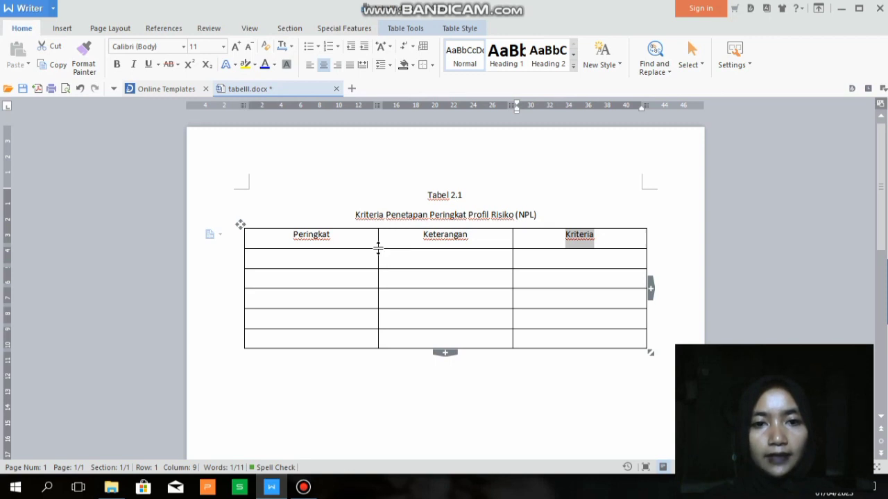
Narrow the Peringkat column and number its cells 1 to 5
drag(378, 247, 335, 245)
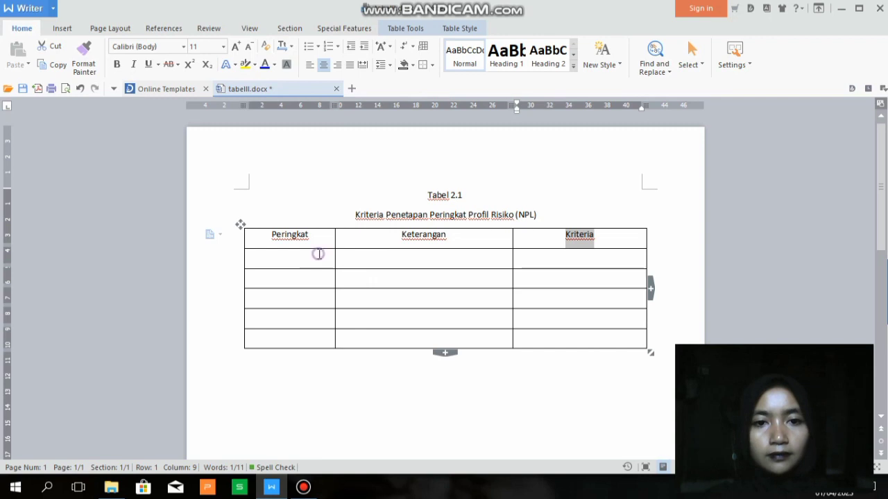
click(319, 254)
text(1)
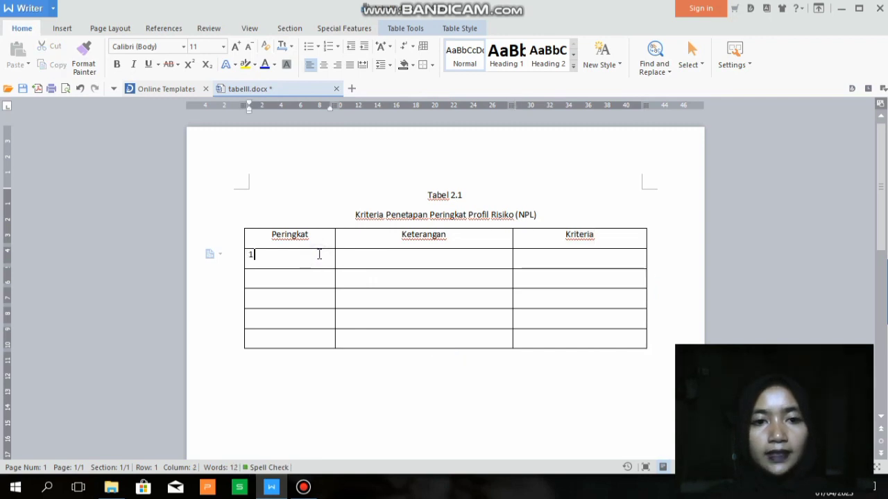
click(313, 277)
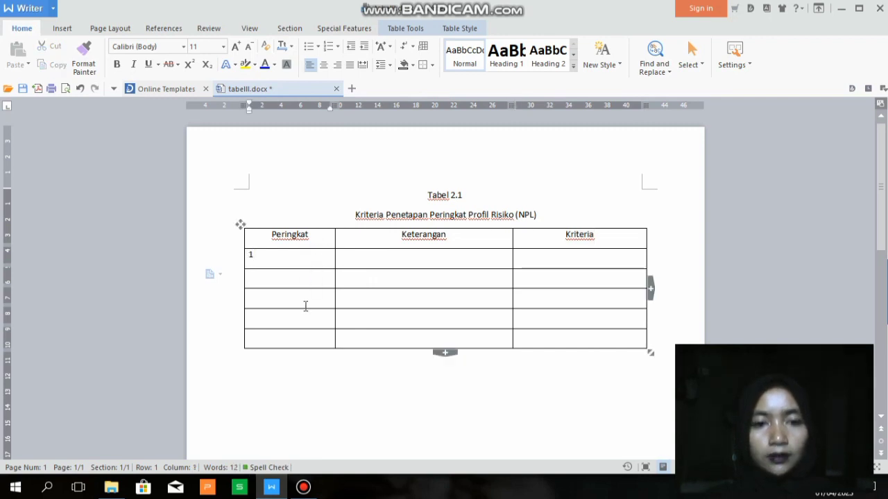
text(2)
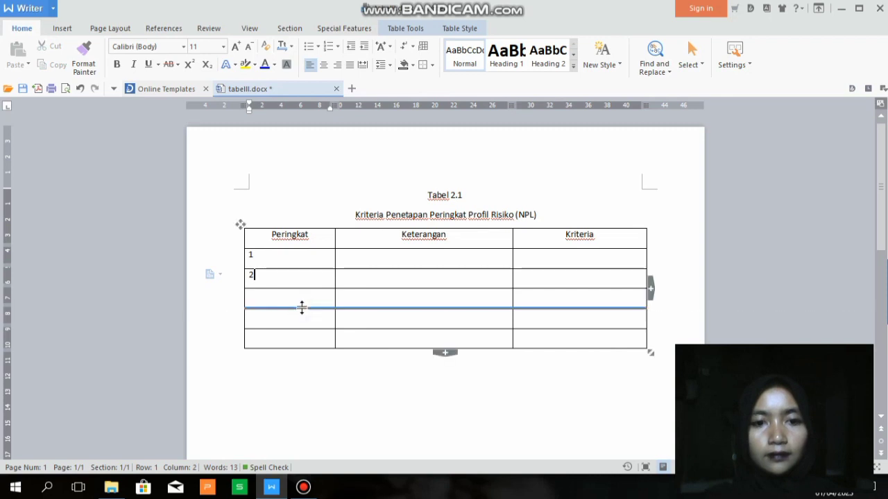
click(308, 299)
text(3)
key(Down)
text(45)
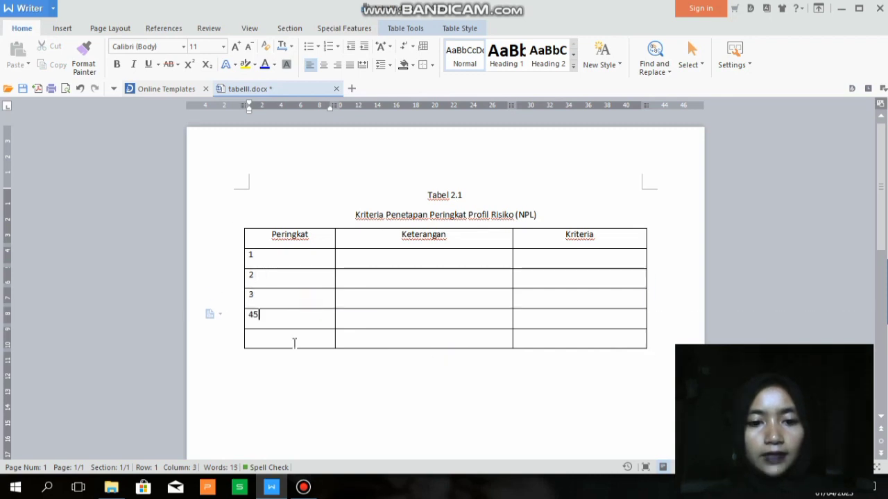
key(BackSpace)
click(290, 340)
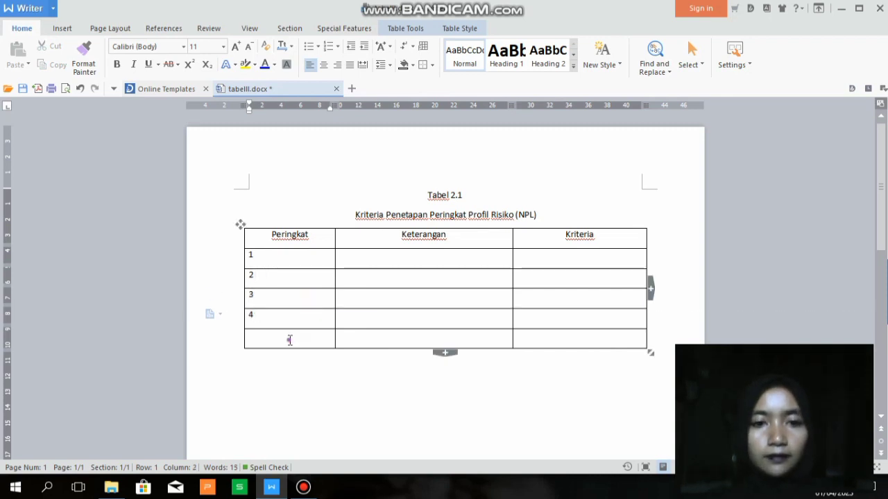
text(5)
Enter Sangat Sehat, Sehat, Cukup Sehat, Kurang Sehat and Tidak Sehat in the Keterangan column
click(407, 258)
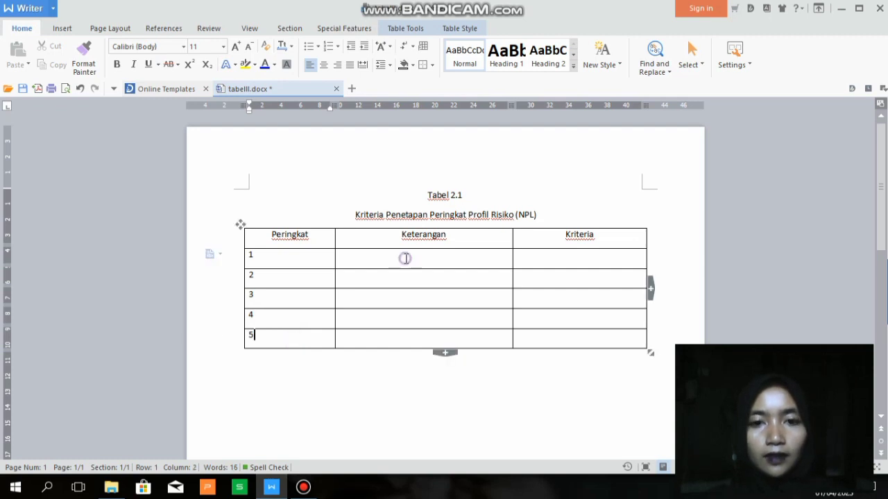
text(S)
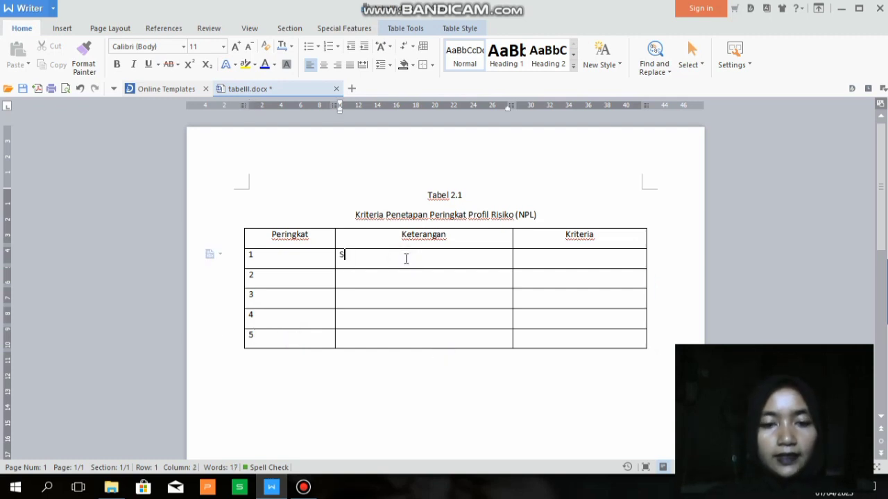
text(angat )
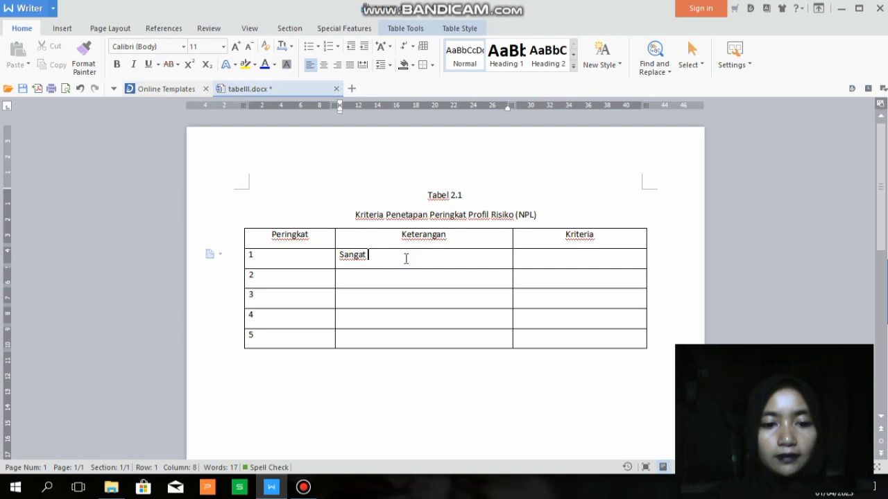
text(Sehat)
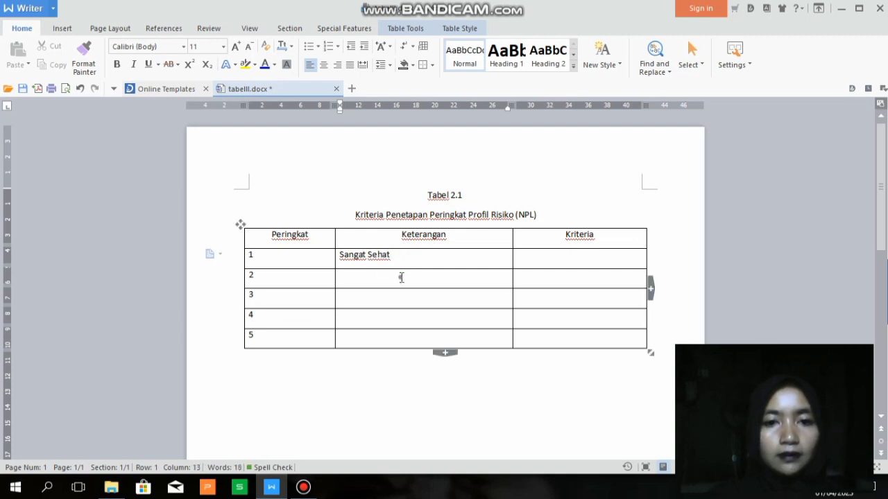
click(401, 277)
text(Seh)
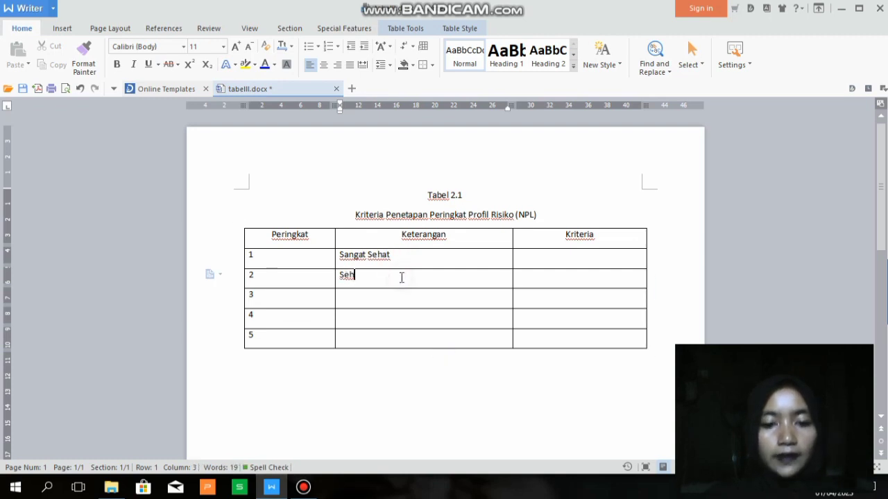
text(at)
click(394, 300)
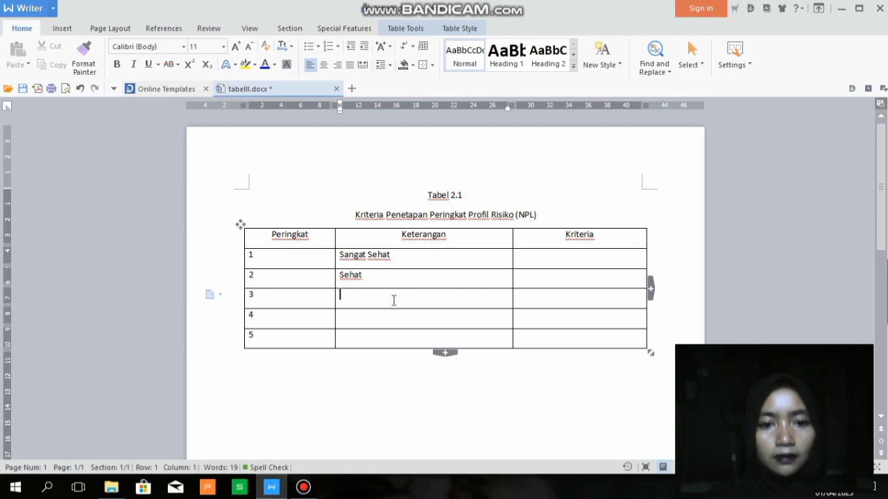
text(Cuku)
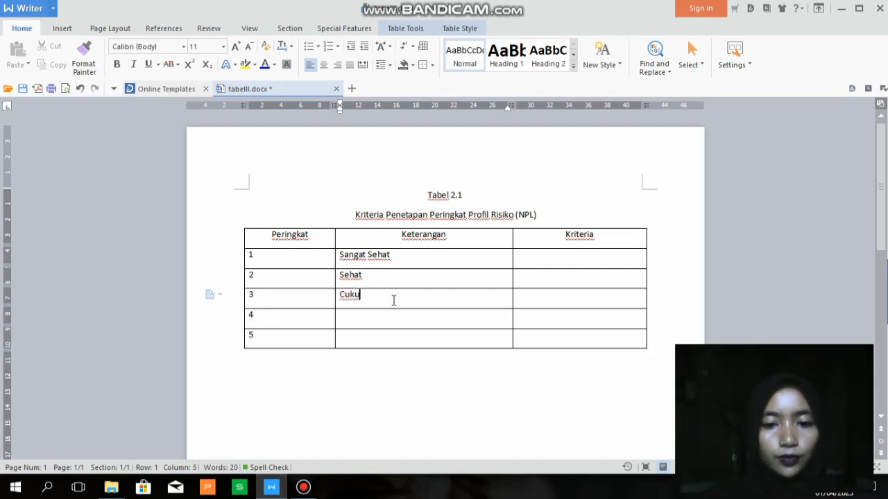
text(p Sehat)
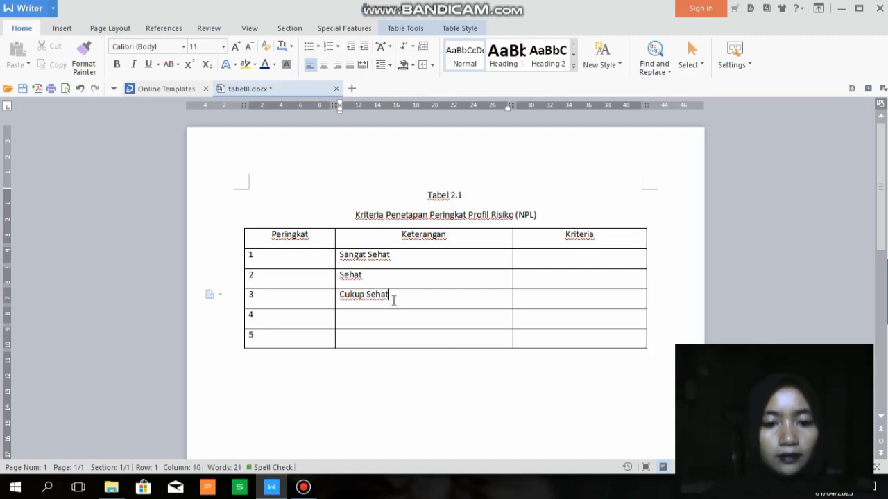
click(389, 314)
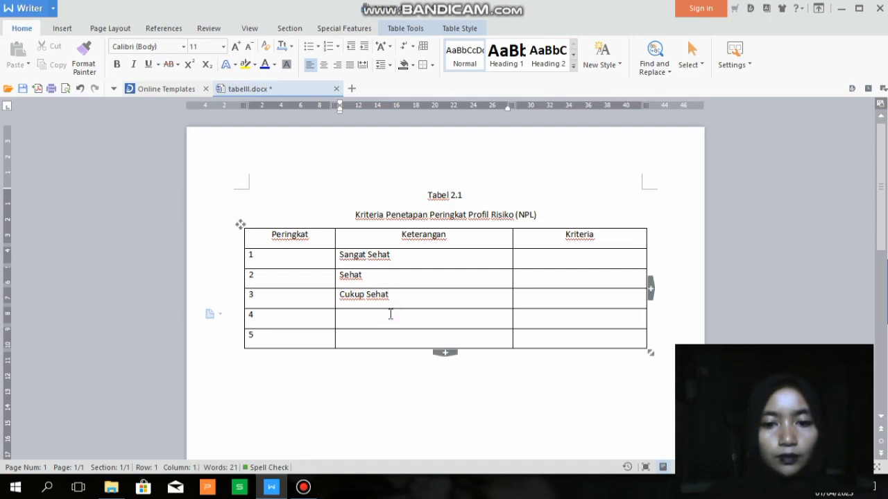
text(Kurang S)
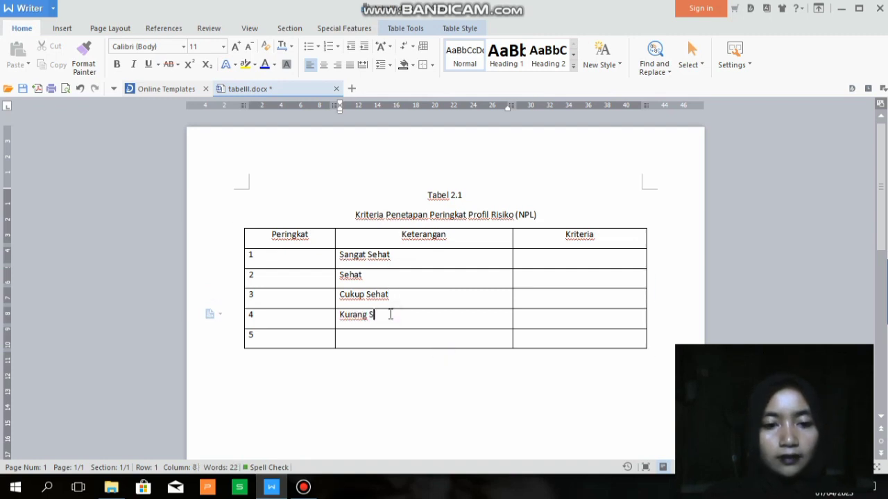
text(ehat)
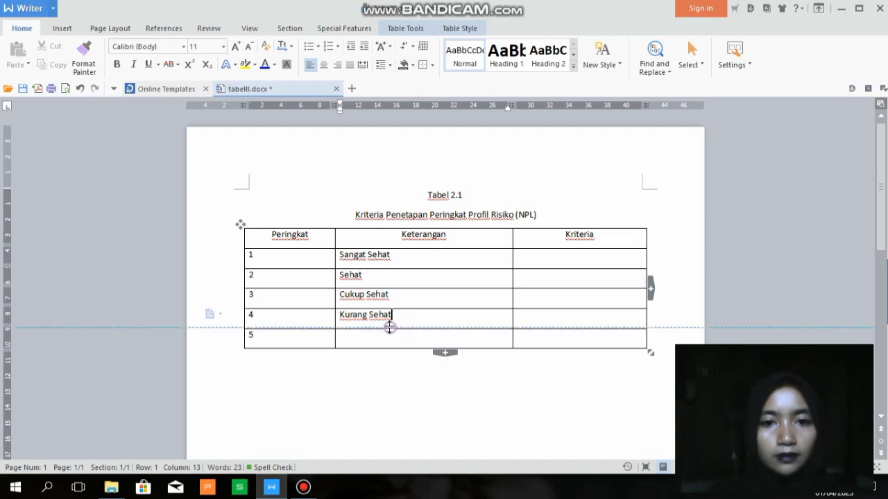
click(394, 337)
text(T)
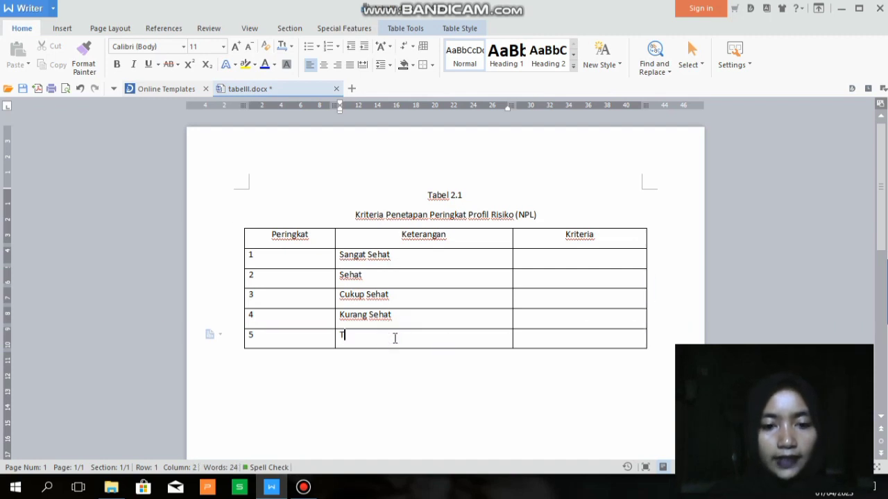
text(idak S)
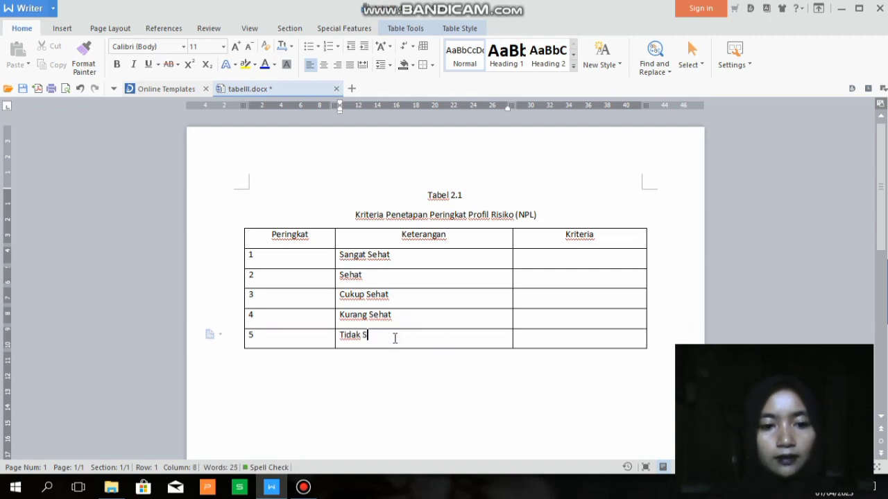
text(ehat)
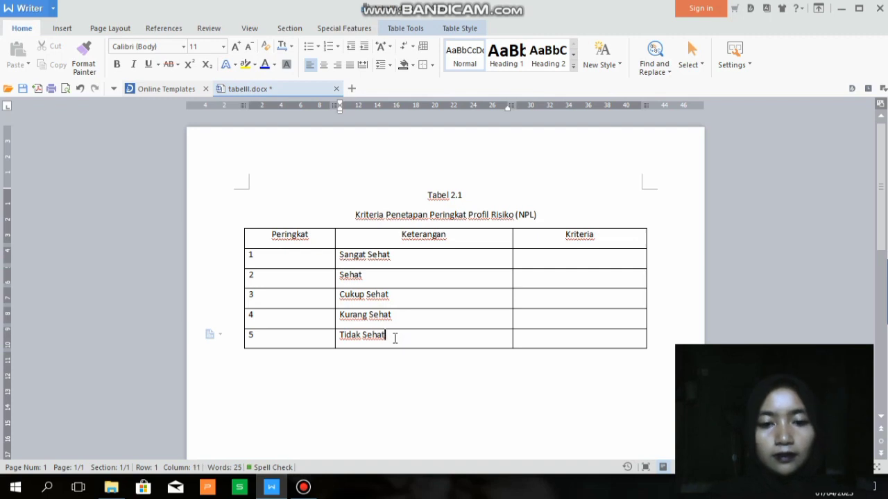
Enter Npl < 2% in the first Kriteria cell
click(548, 260)
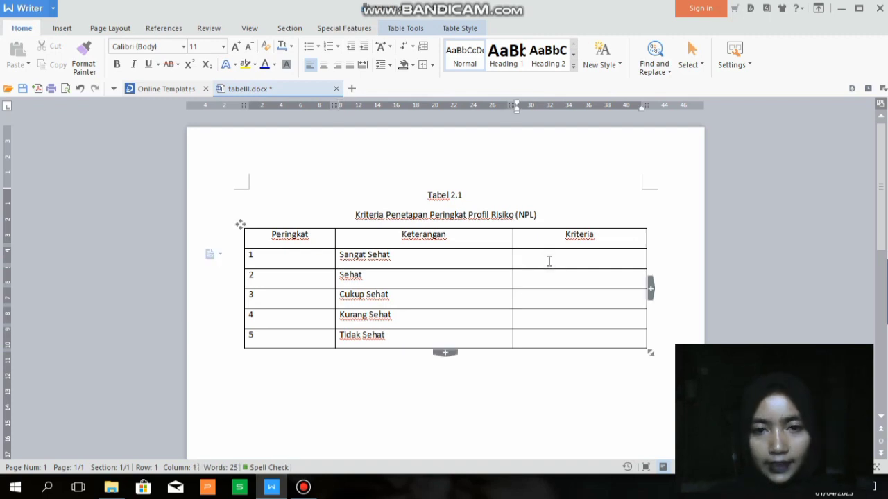
text(N)
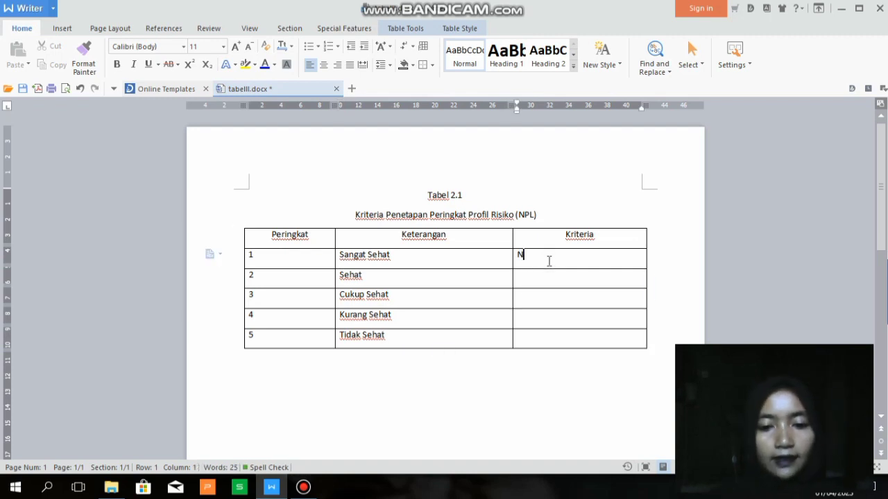
text(pl)
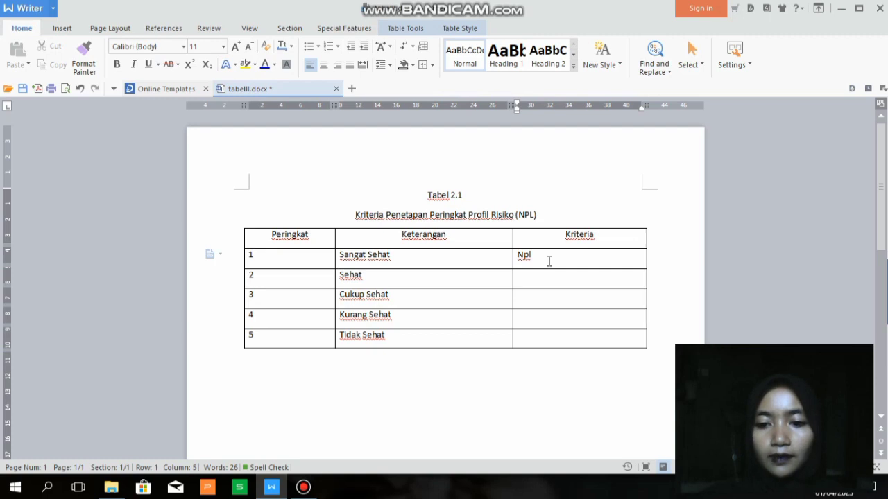
text(< 2)
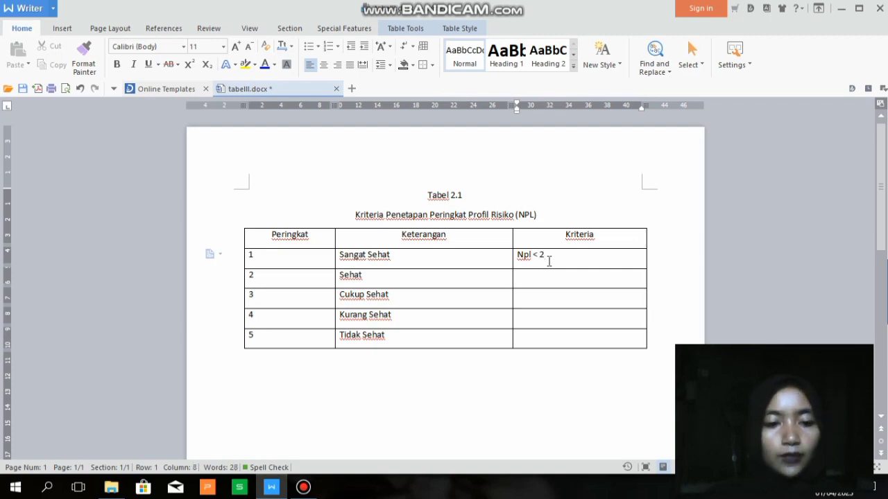
text(%)
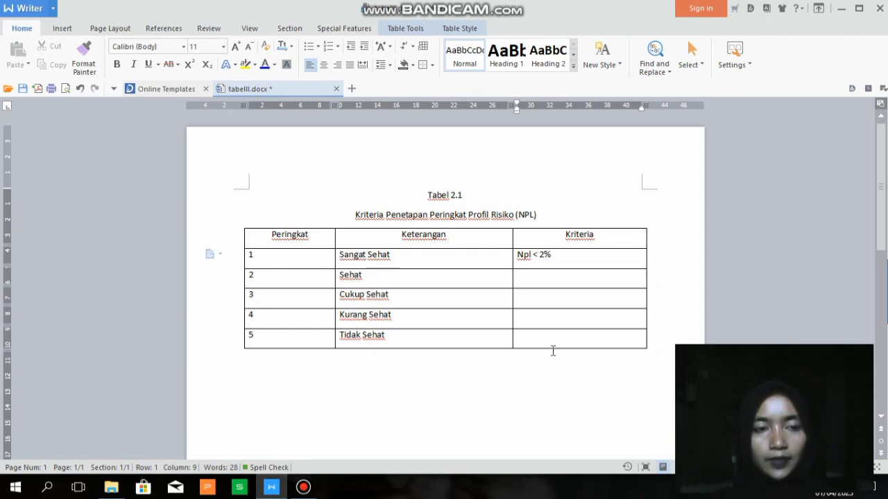
Open the Insert Table dialog from the Insert tab's Table menu
click(62, 28)
click(89, 55)
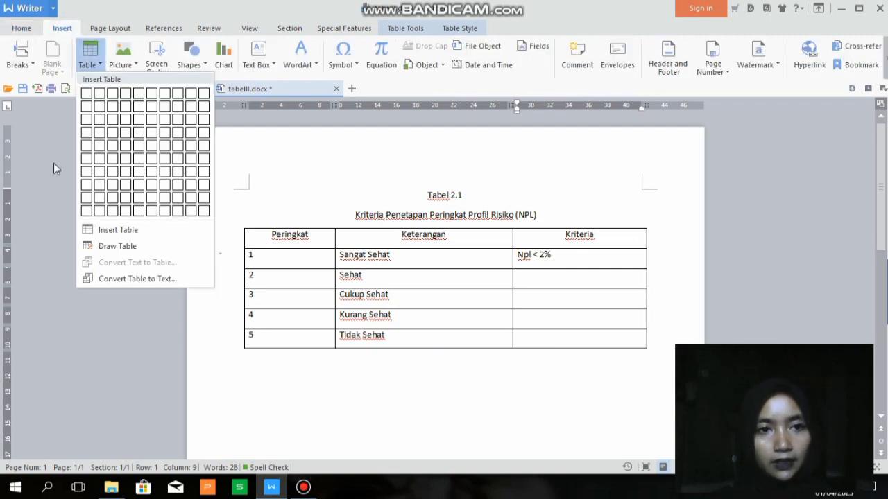
click(95, 229)
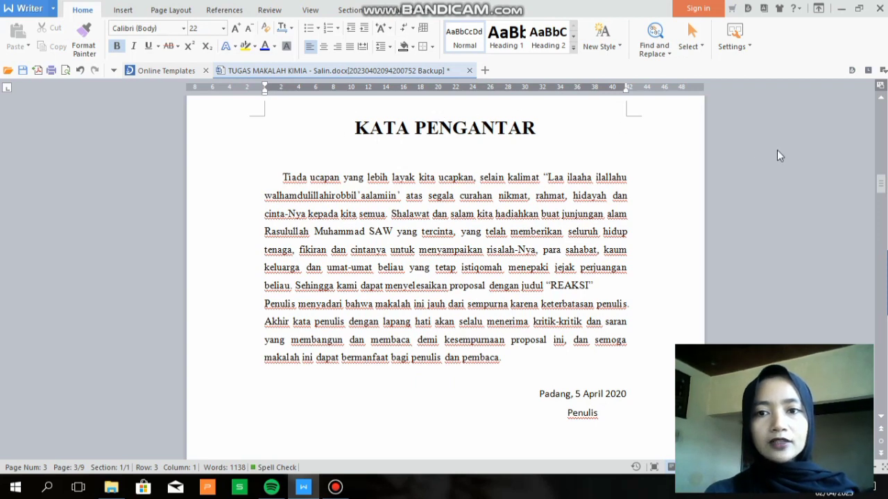
drag(881, 183, 878, 243)
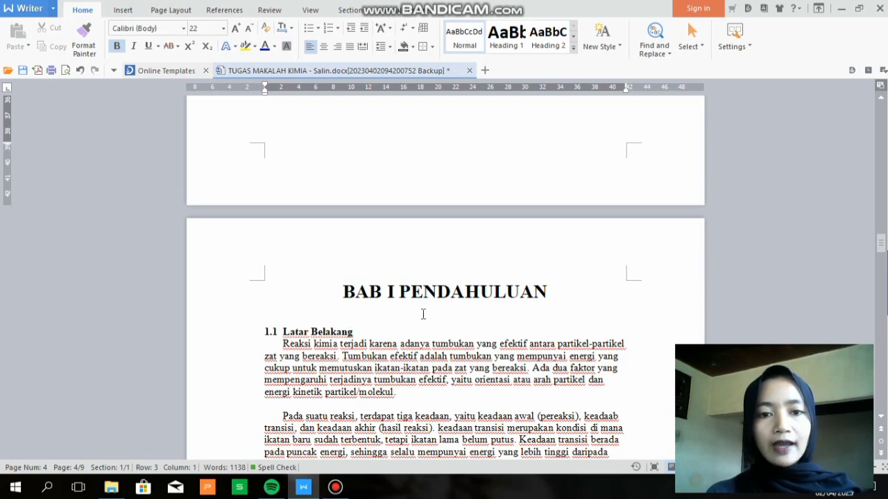
drag(883, 244, 880, 276)
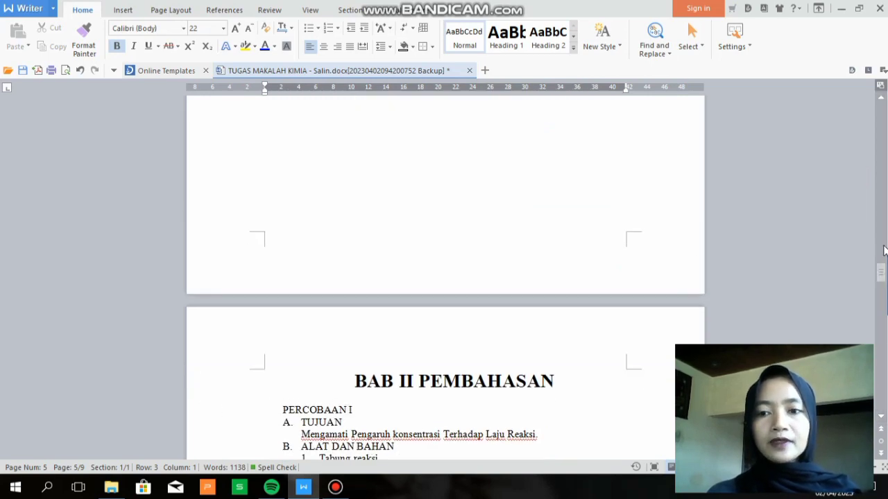
drag(882, 273, 884, 185)
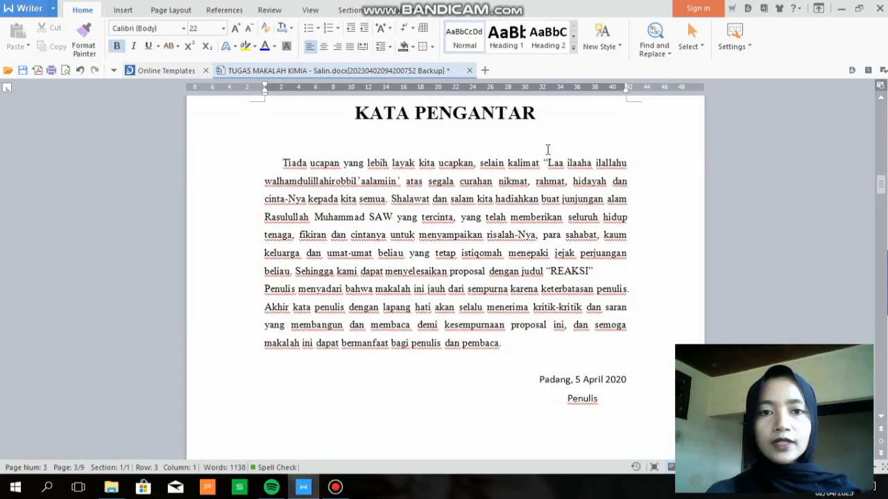
Make KATA PENGANTAR a centred Heading 1 with 1.0 line spacing and pick up its format
click(250, 120)
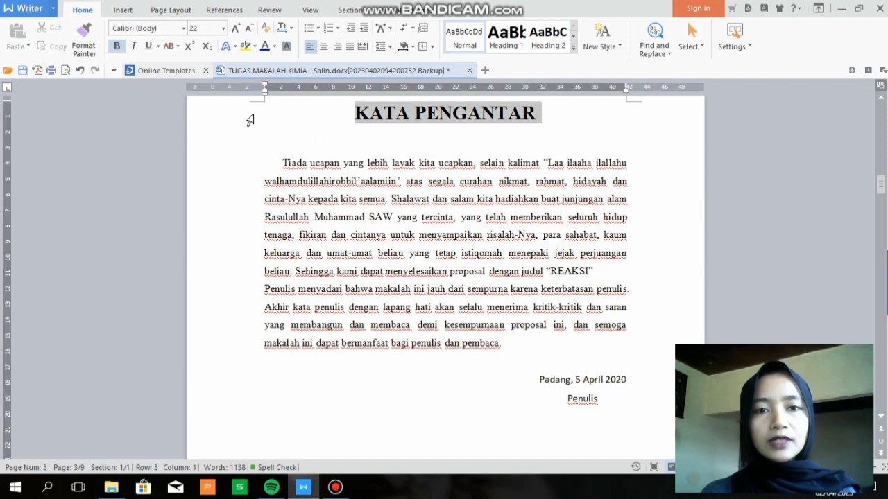
click(500, 42)
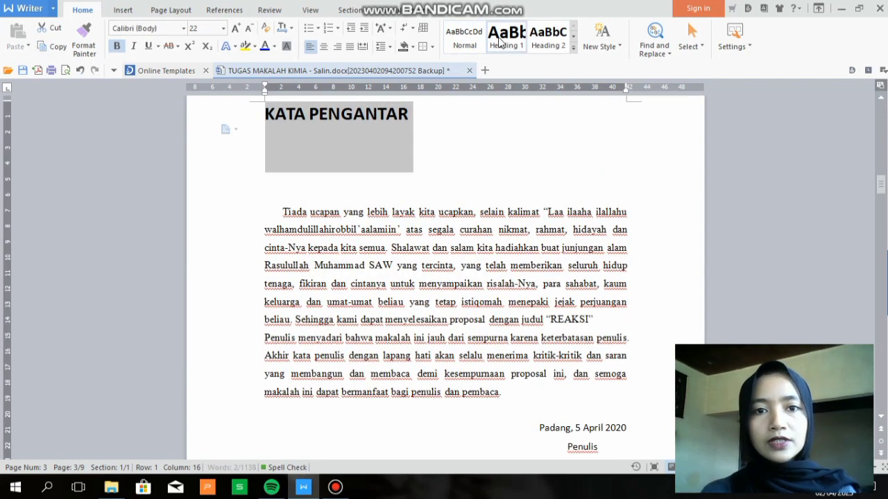
click(324, 47)
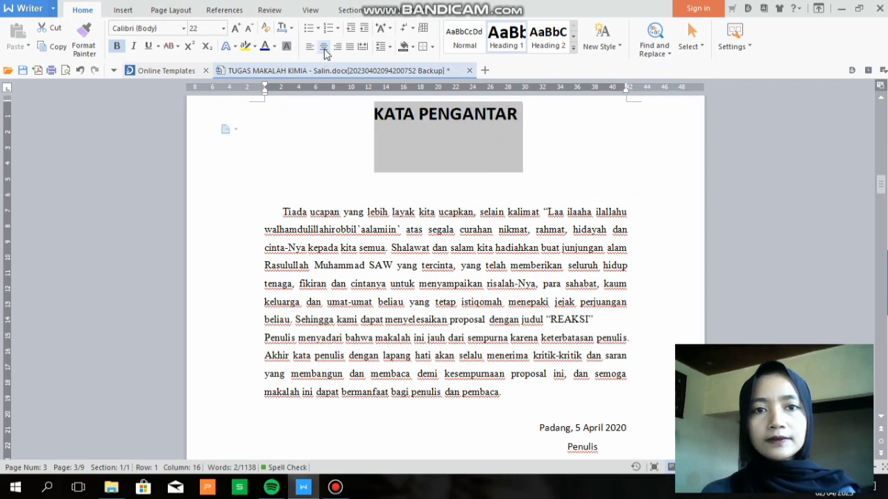
click(389, 47)
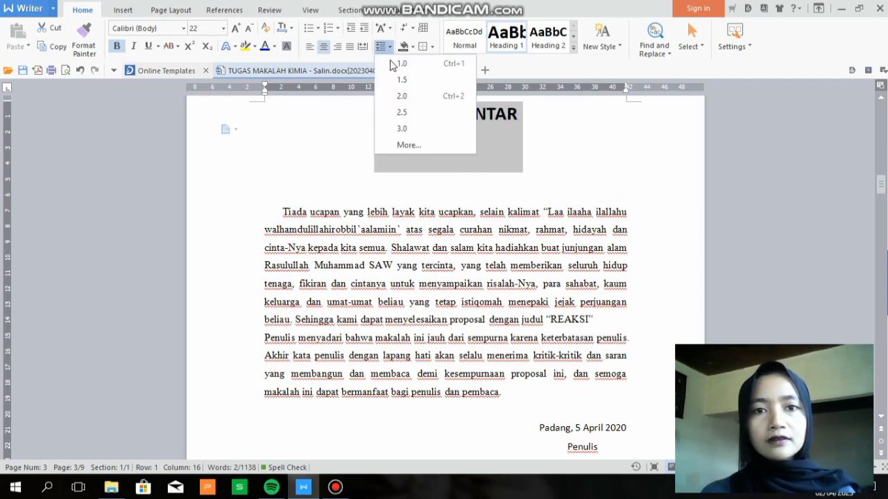
click(391, 65)
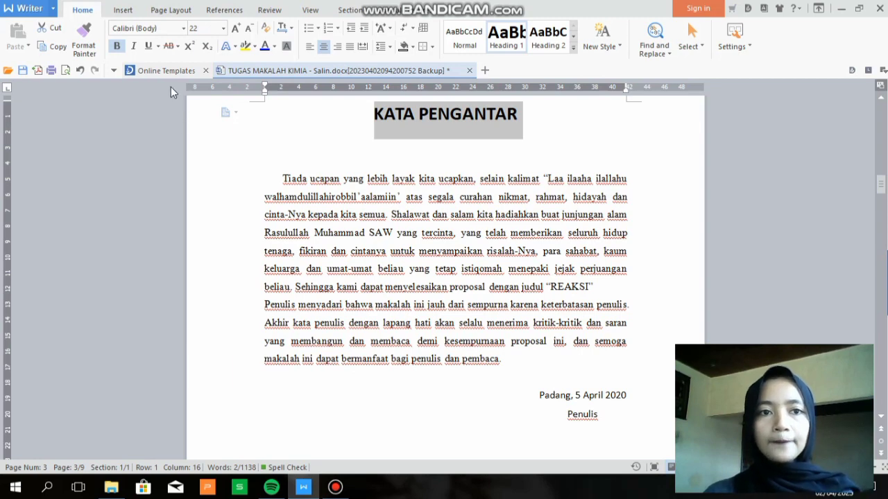
click(99, 41)
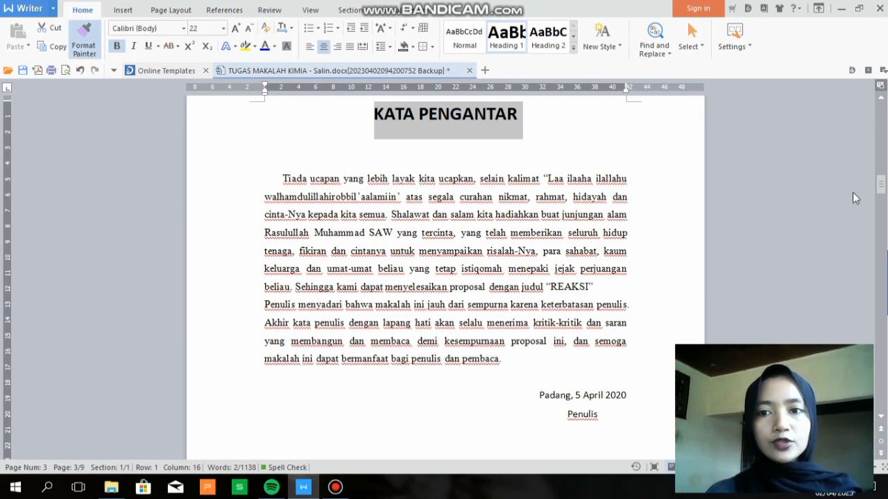
Paint the KATA PENGANTAR formatting onto DAFTAR ISI, then copy DAFTAR ISI's formatting
click(882, 217)
click(882, 217)
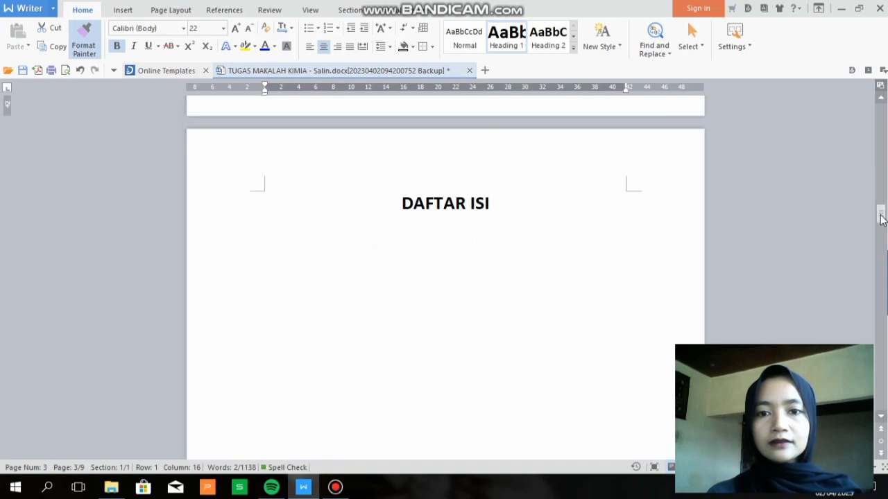
click(475, 204)
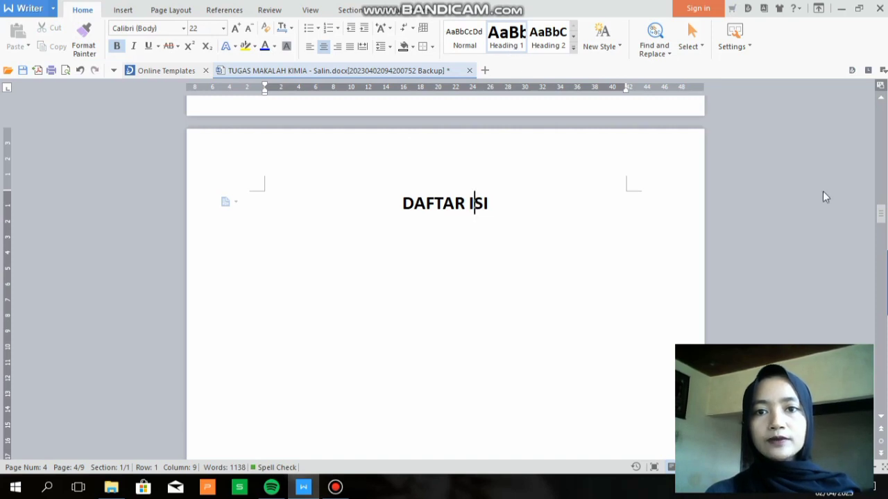
click(244, 201)
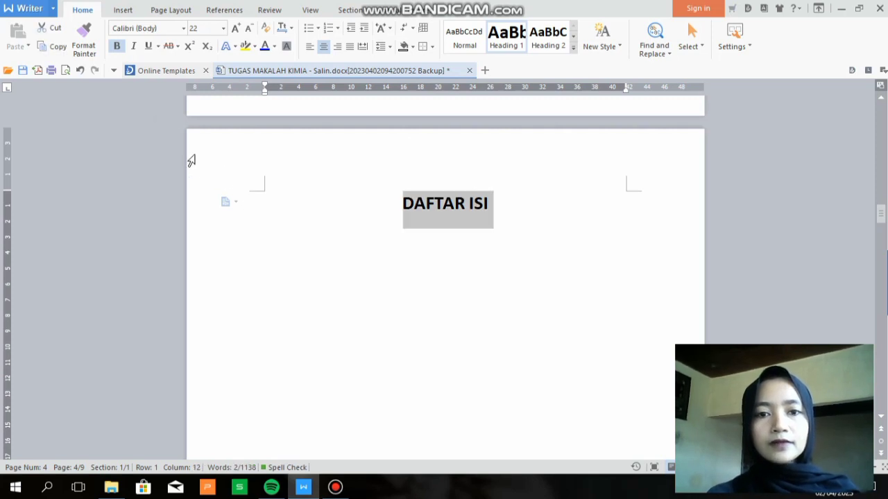
click(86, 46)
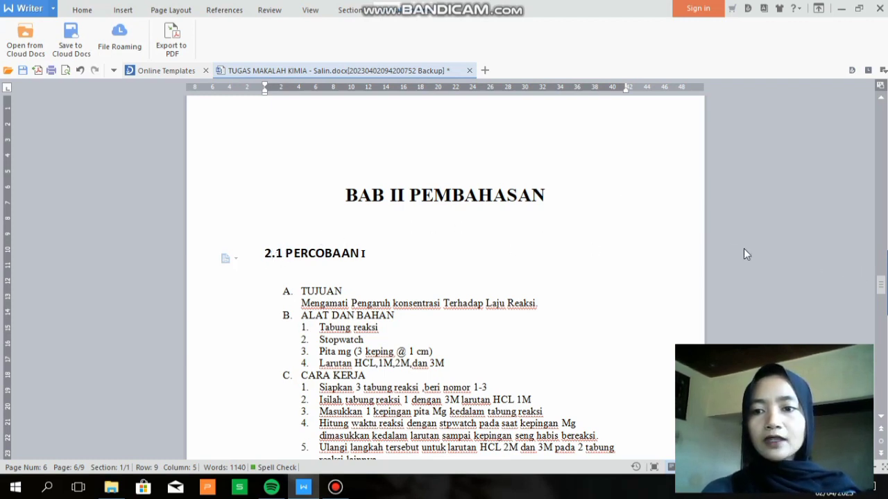
Copy the formatting of the 2.1 PERCOBAAN I heading with Format Painter
click(676, 253)
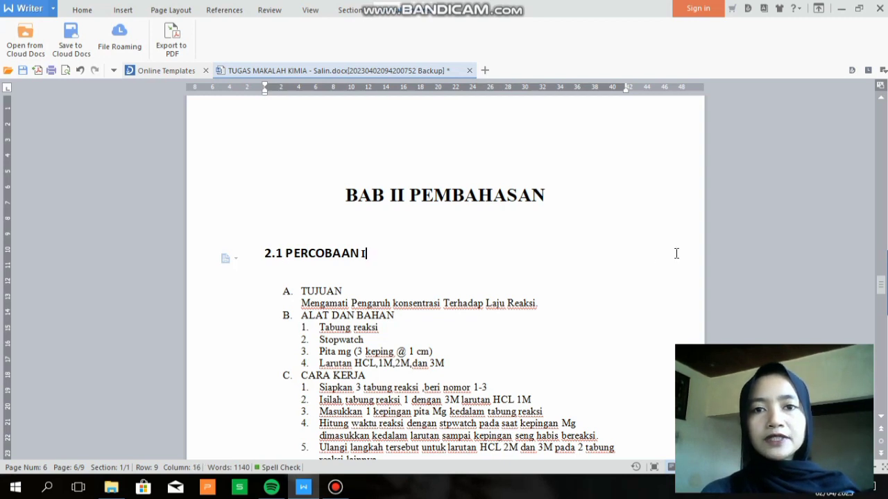
click(84, 10)
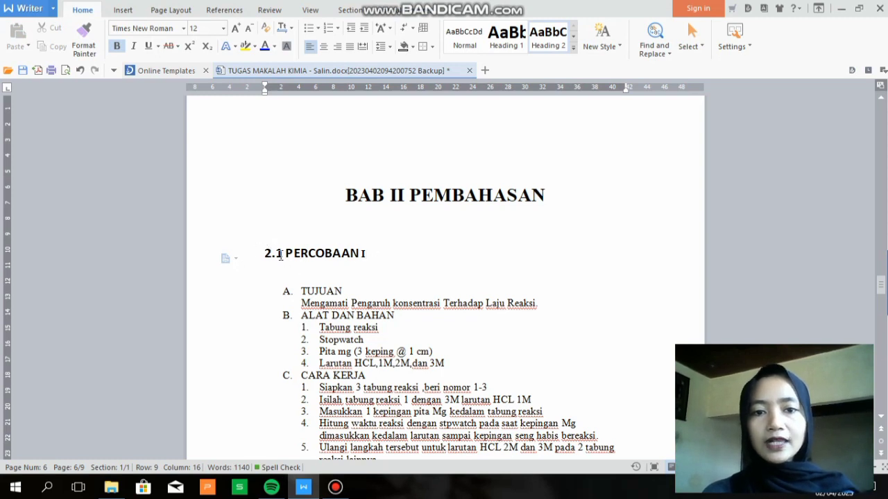
click(248, 259)
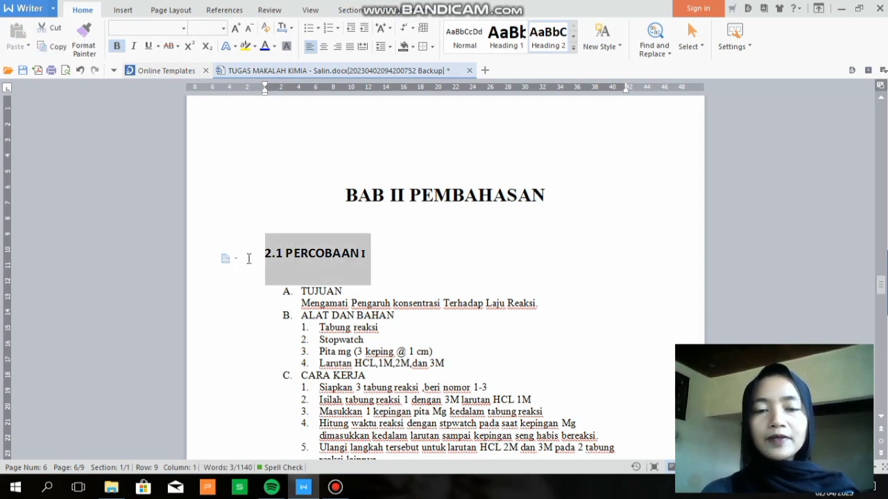
click(86, 51)
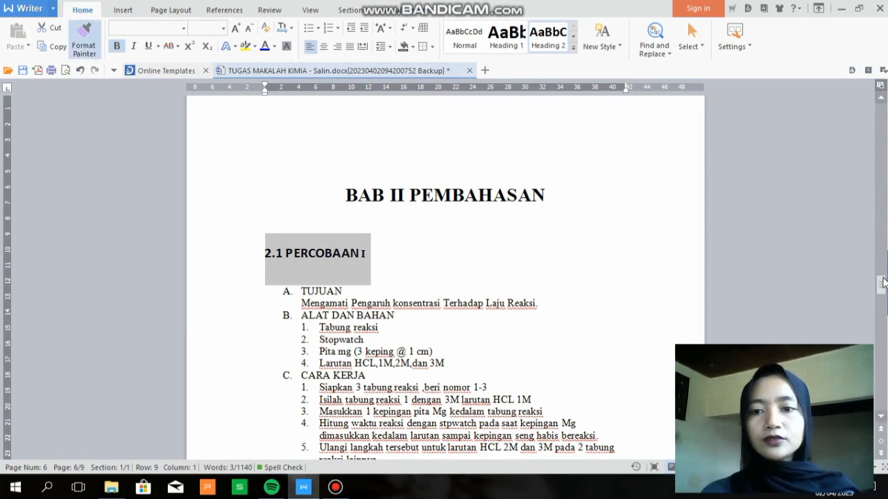
Apply that formatting to PERCOBAAN II and number it 2.2
drag(881, 288, 883, 313)
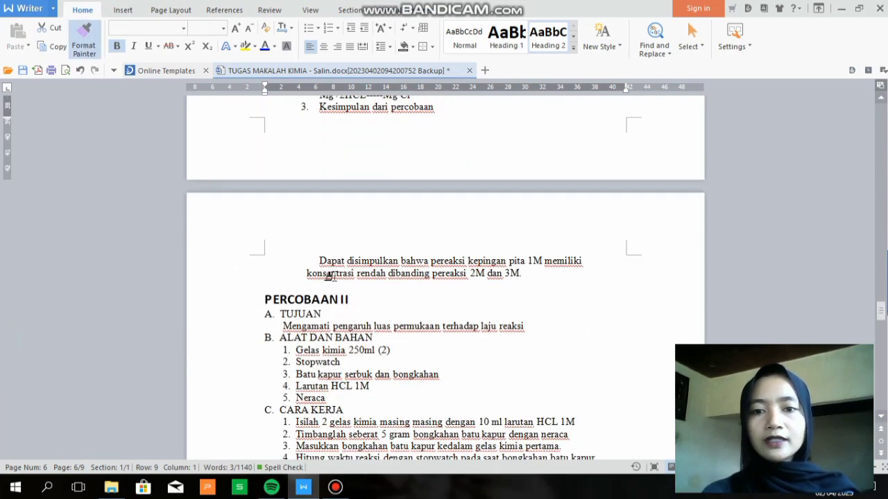
click(316, 299)
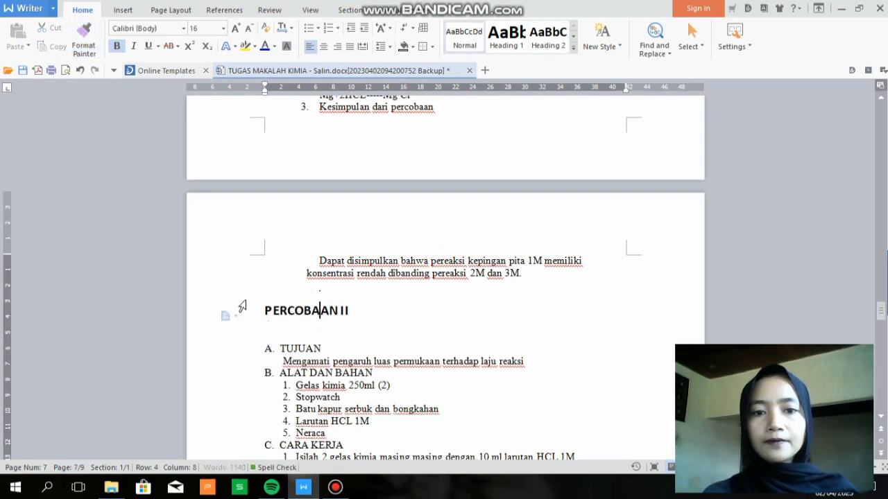
click(265, 313)
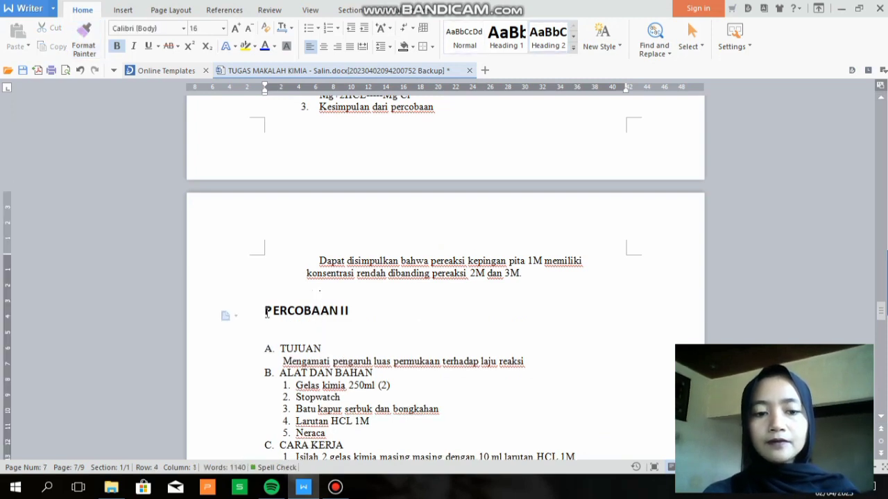
text(2.2)
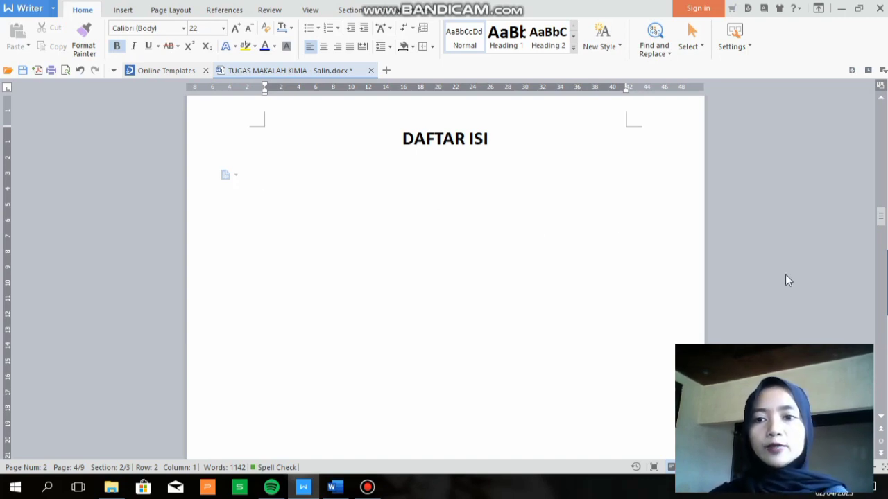
Delete the blank paragraphs filling page 2 below the DAFTAR ISI heading
mouse_move(884, 215)
mouse_down()
mouse_move(883, 185)
mouse_move(884, 206)
mouse_up()
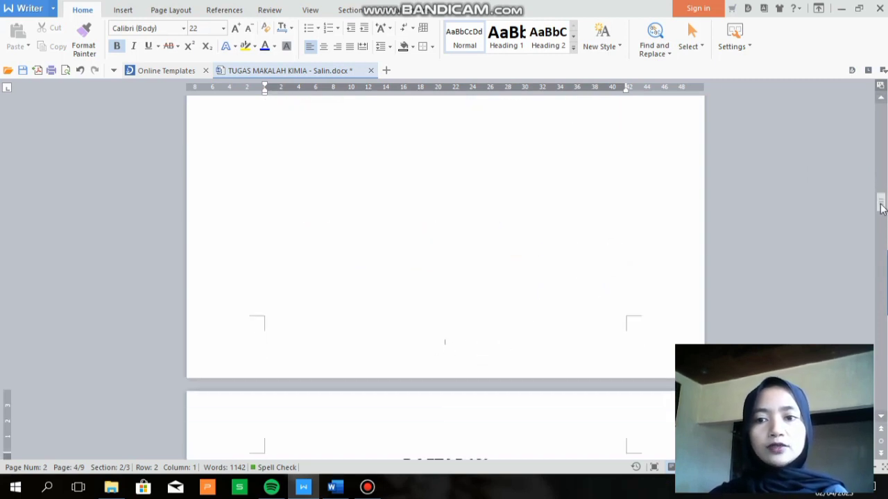
click(882, 232)
drag(883, 233, 883, 242)
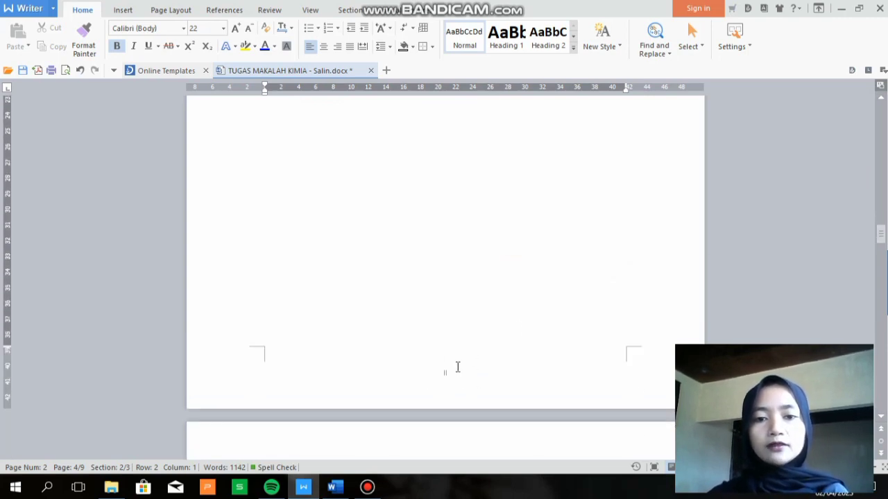
drag(457, 368, 884, 194)
key(BackSpace)
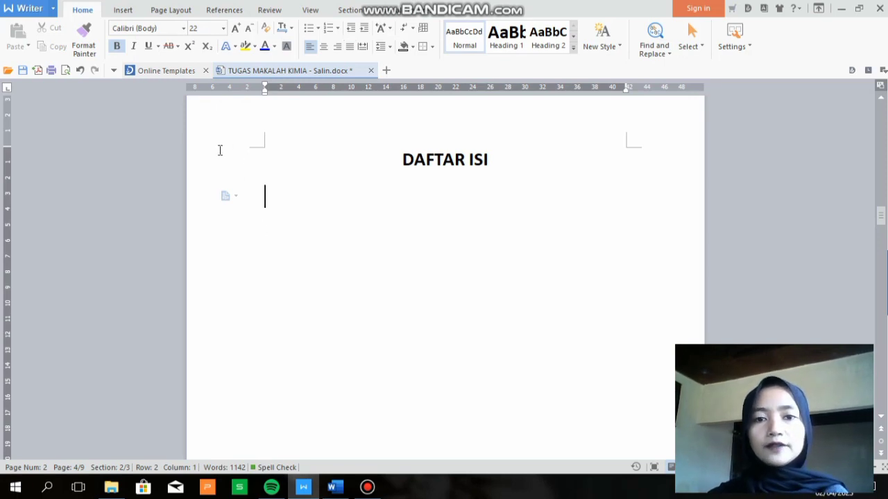
Insert an automatic table of contents under DAFTAR ISI with Show levels set to 2
click(219, 11)
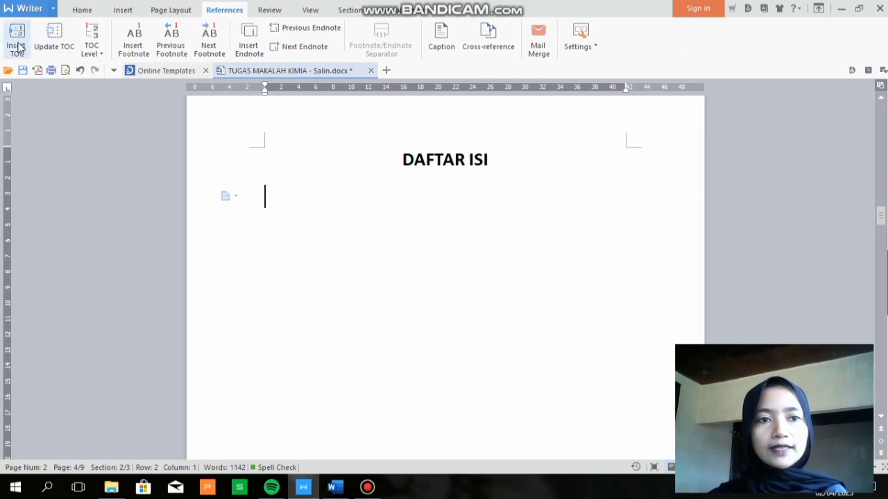
click(18, 43)
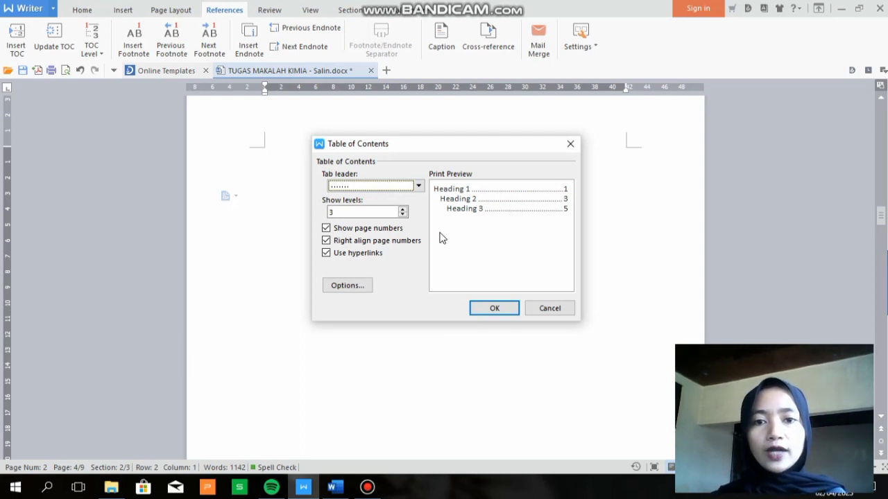
click(402, 215)
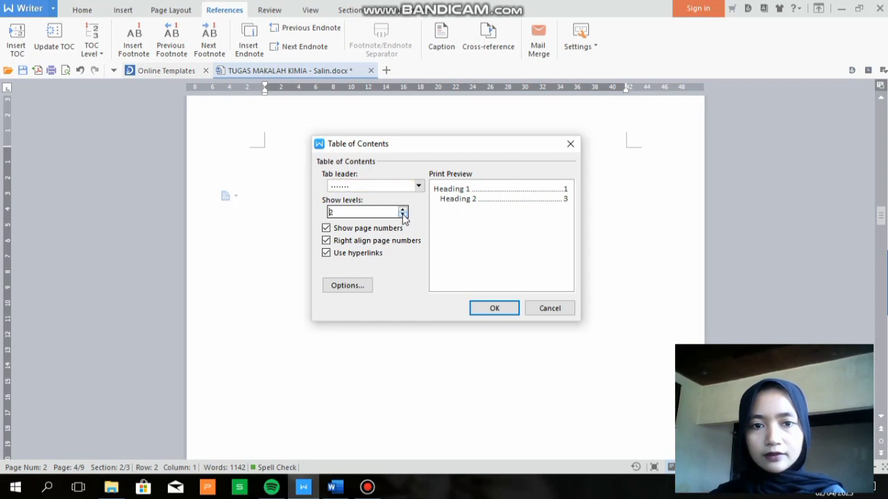
click(485, 311)
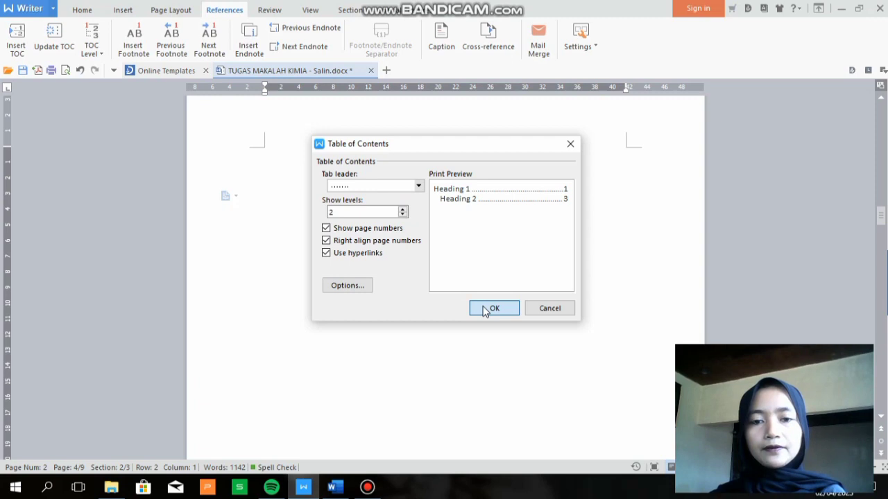
click(483, 317)
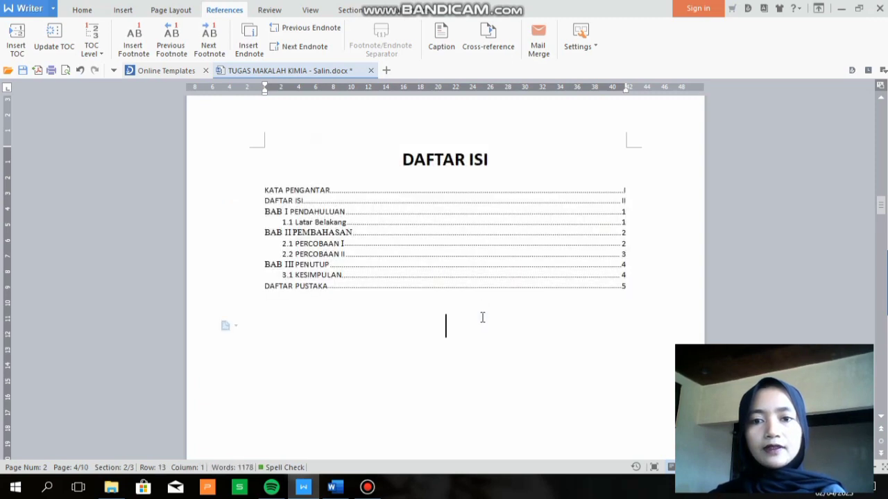